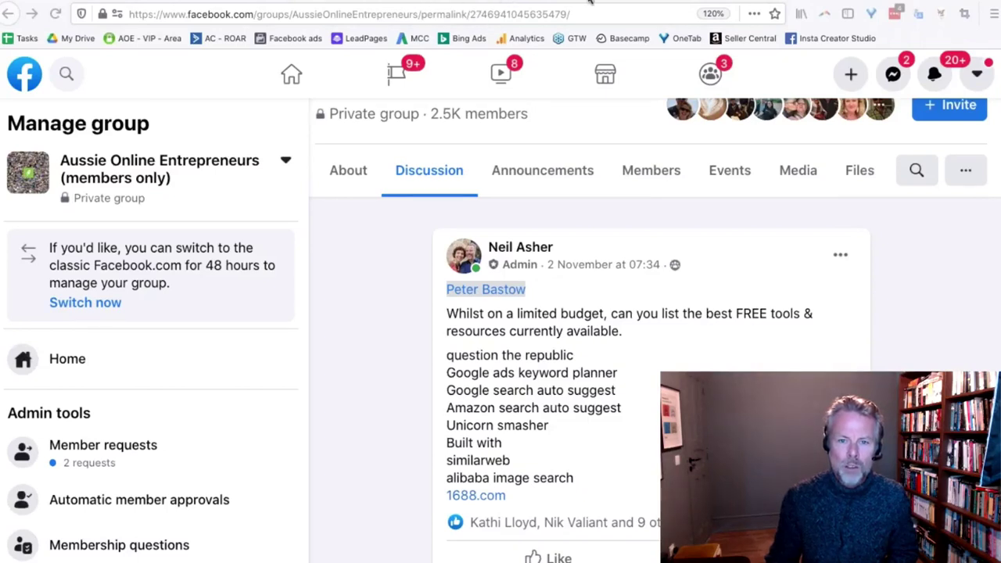
- Open answerthepublic.com from the Facebook post's list of free research tools
click(282, 2)
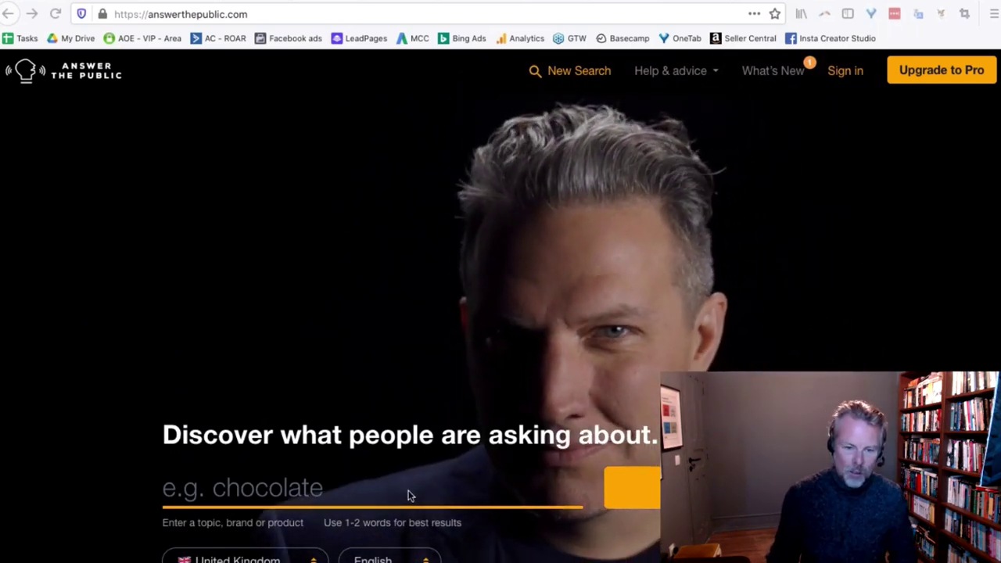
- Search Answer the Public for 'socks' in the United States and show the 80 questions as text lists
click(410, 491)
text(soic)
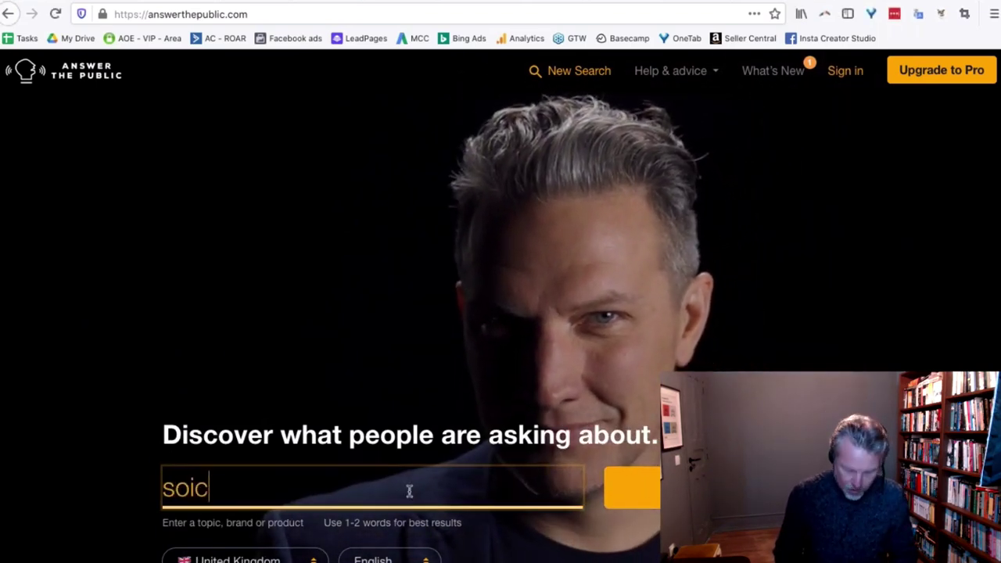
key(BackSpace)
key(BackSpace)
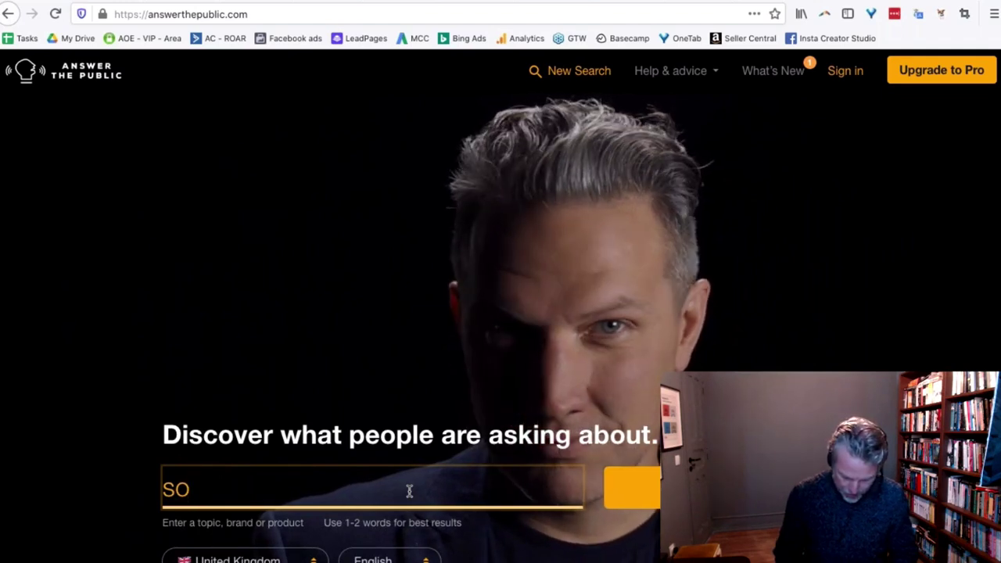
text(cks)
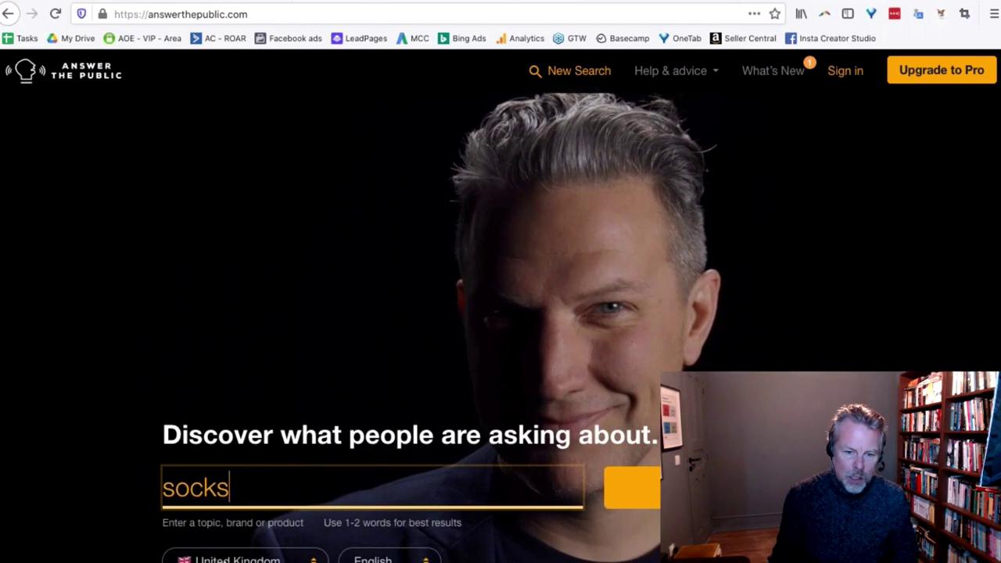
click(226, 560)
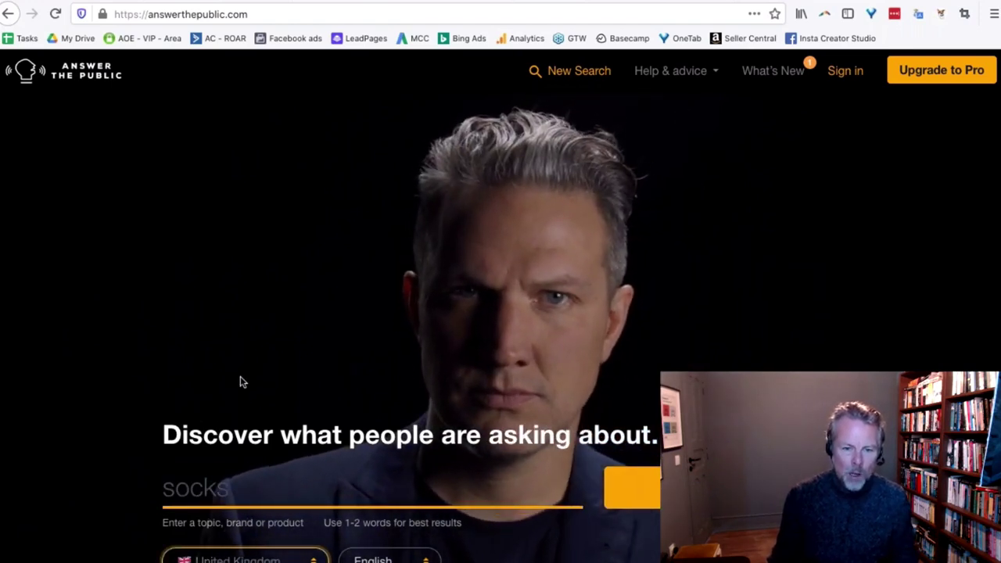
key(Down)
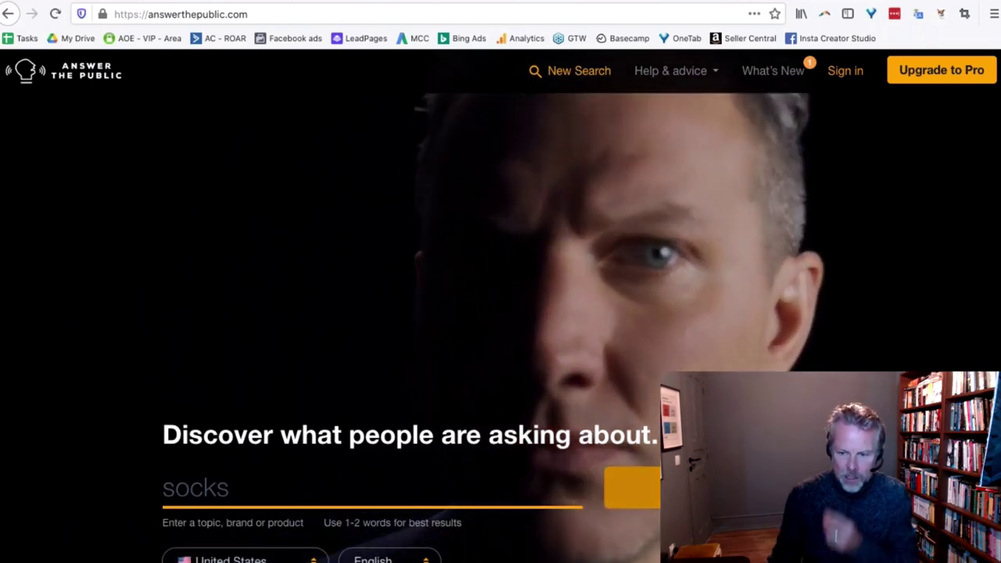
key(Return)
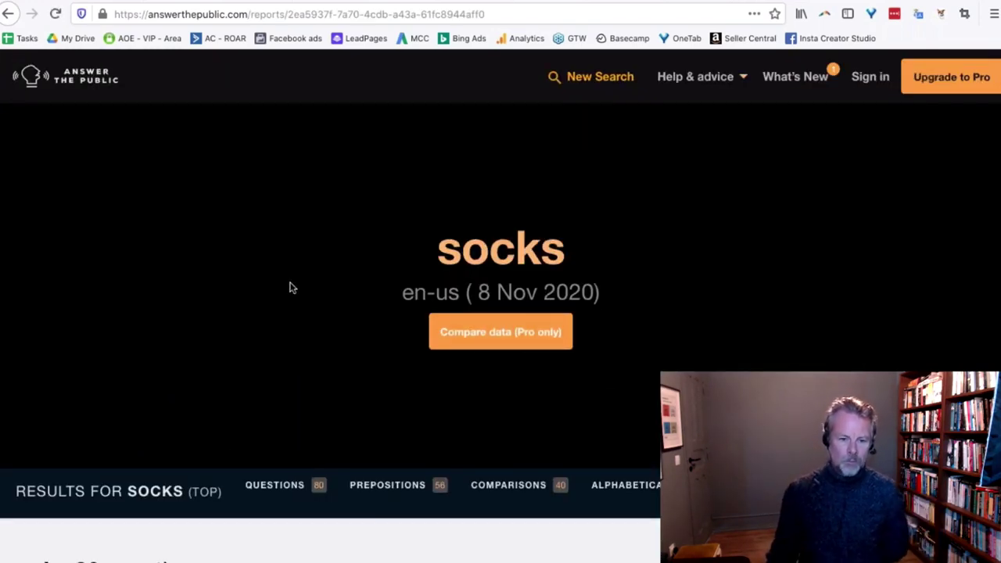
click(297, 489)
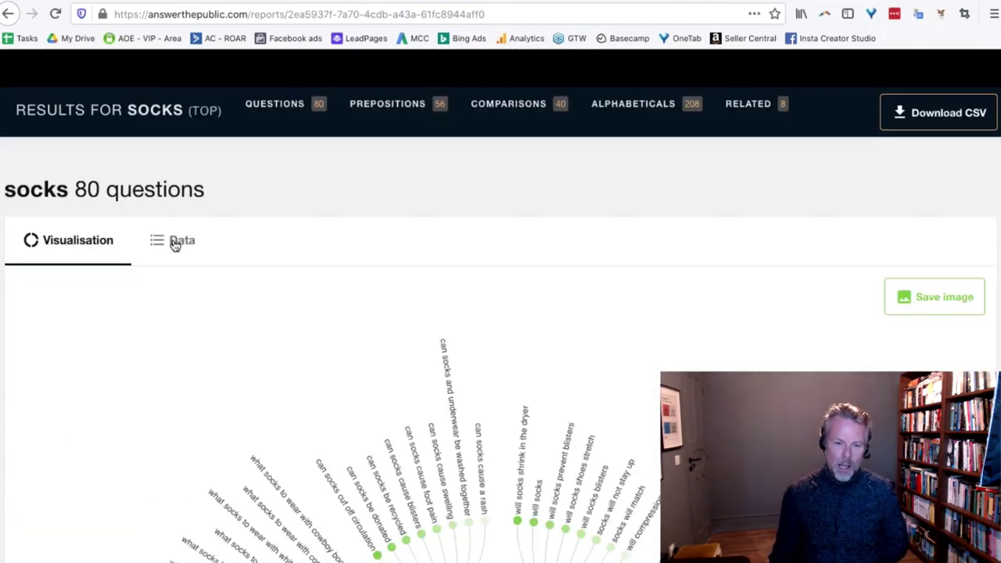
click(172, 241)
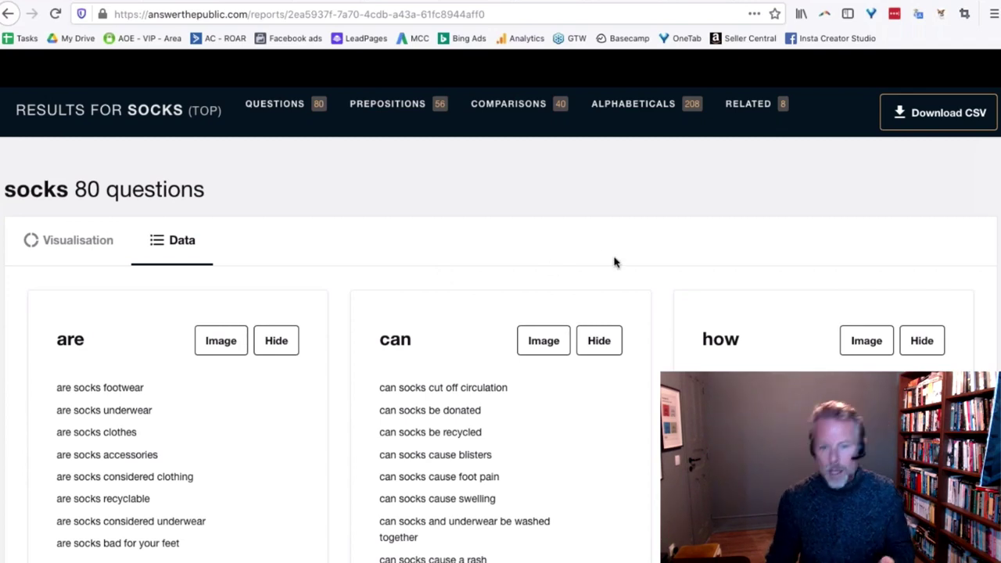
- Browse the socks questions, highlighting 'can socks cause swelling', sneakers and hiking questions
scroll(621, 261, down, 1)
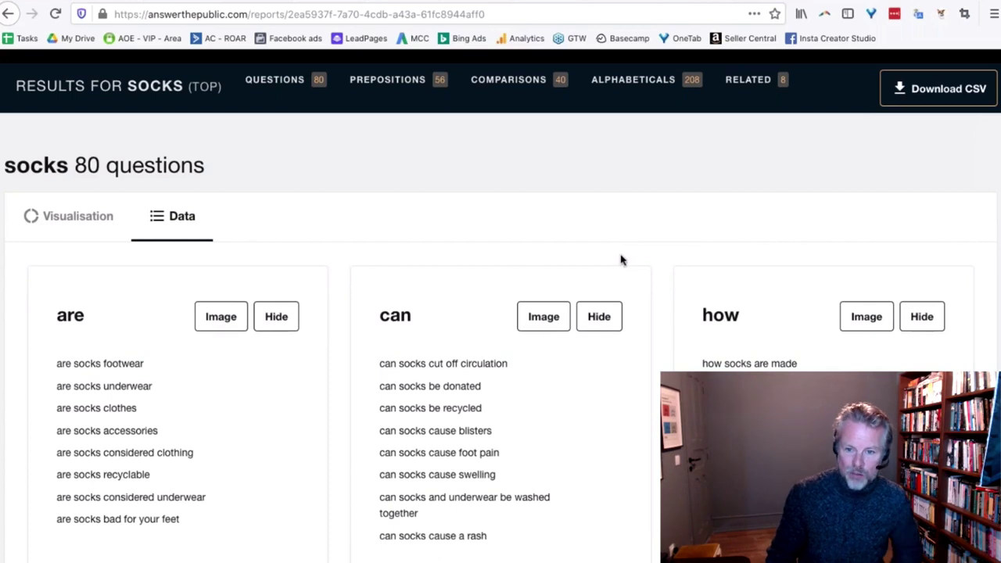
scroll(481, 250, down, 1)
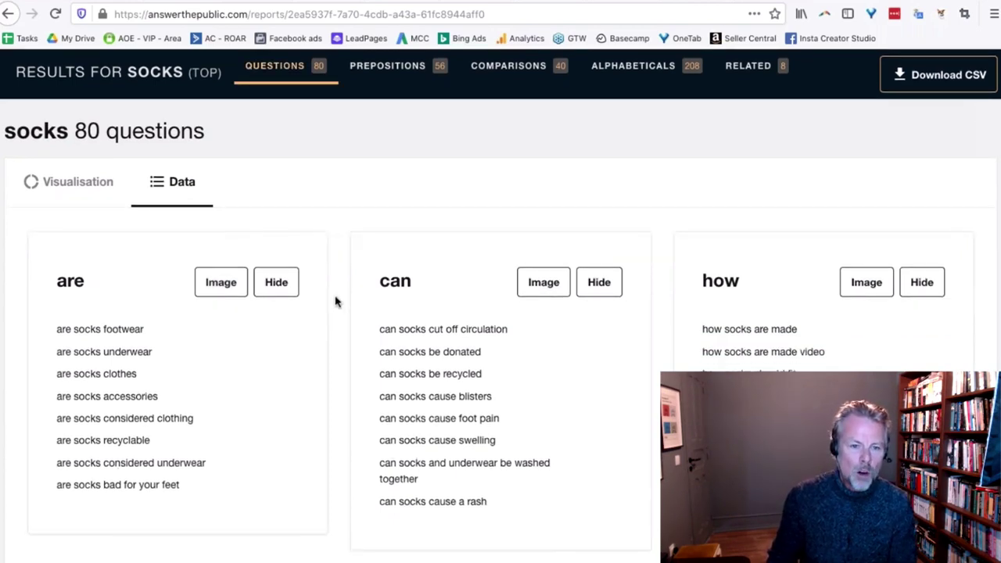
scroll(336, 297, down, 1)
scroll(292, 368, down, 2)
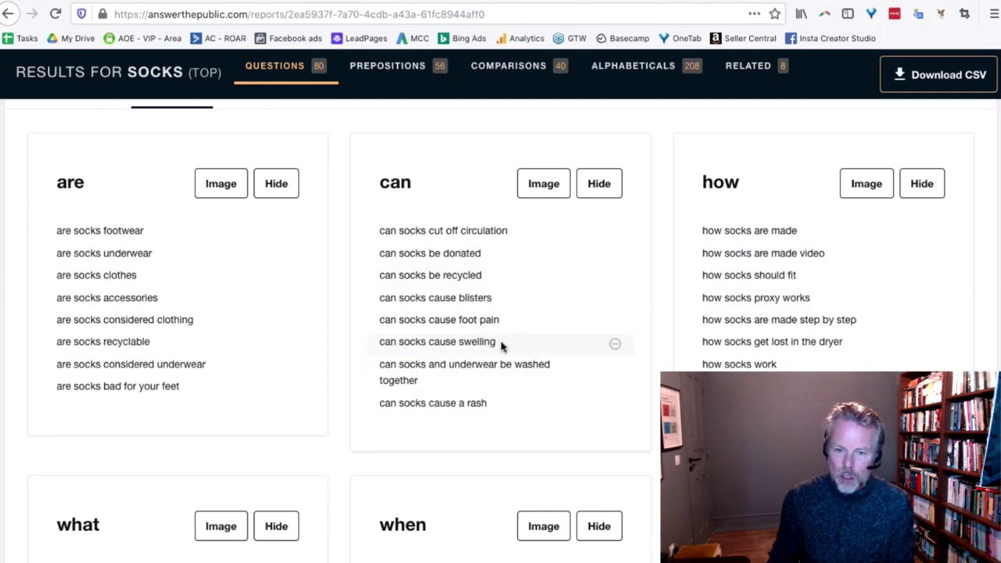
drag(501, 346, 379, 345)
scroll(662, 304, down, 5)
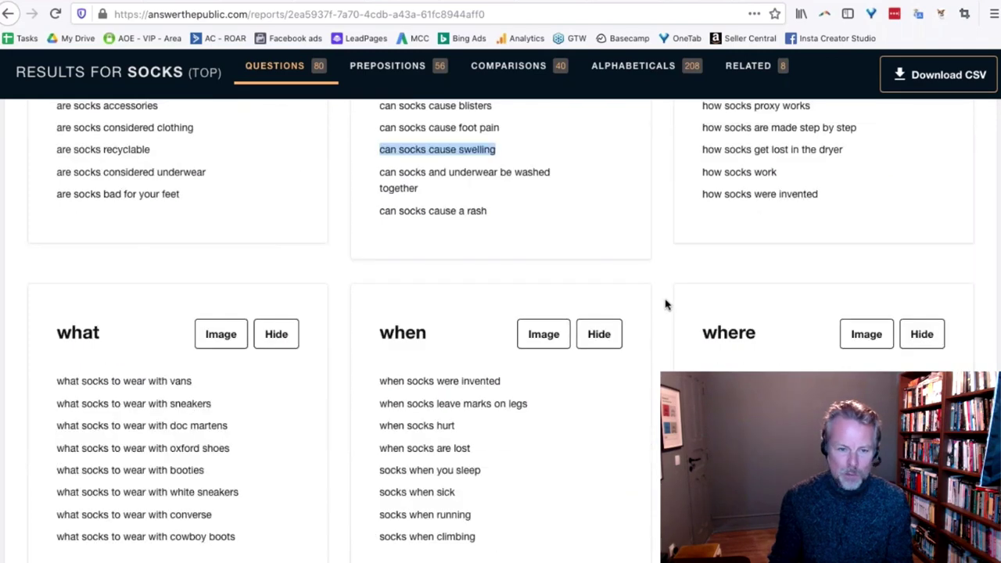
scroll(665, 302, down, 1)
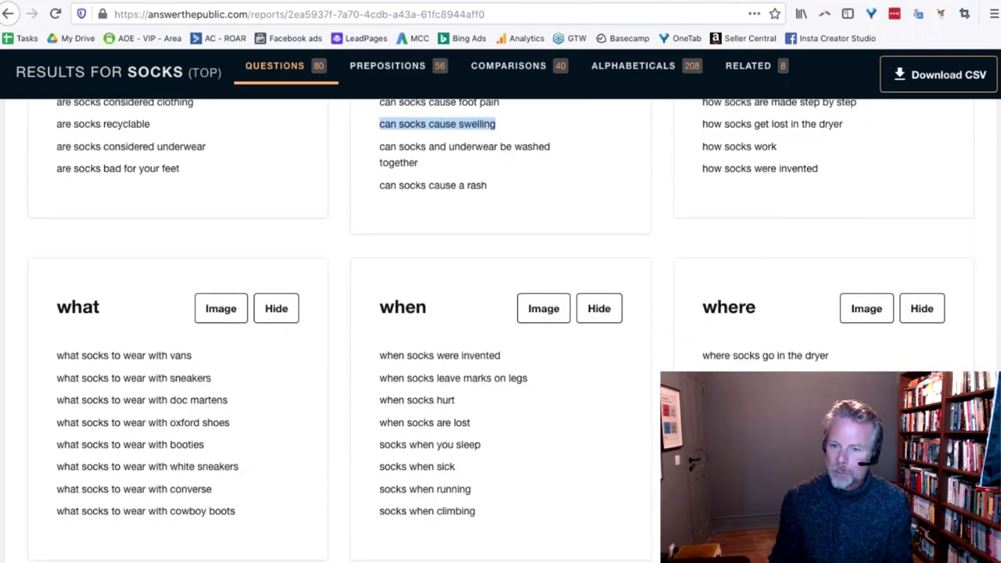
scroll(583, 391, down, 2)
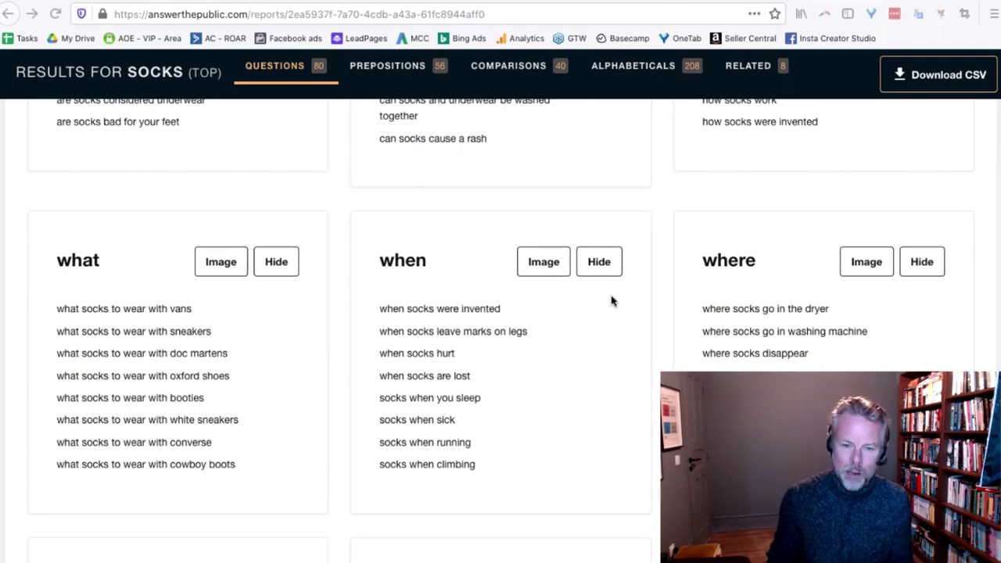
scroll(664, 308, down, 5)
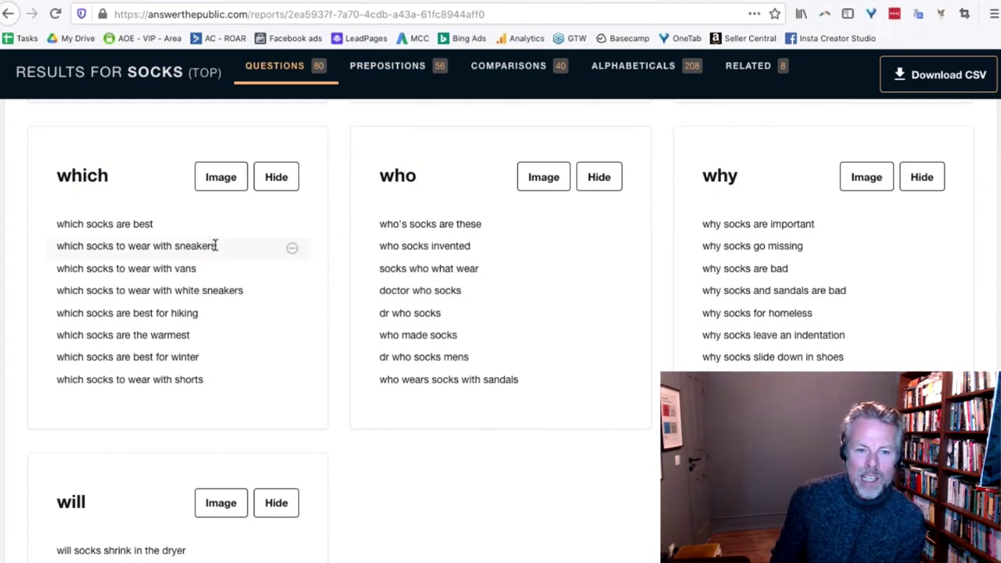
drag(216, 245, 83, 247)
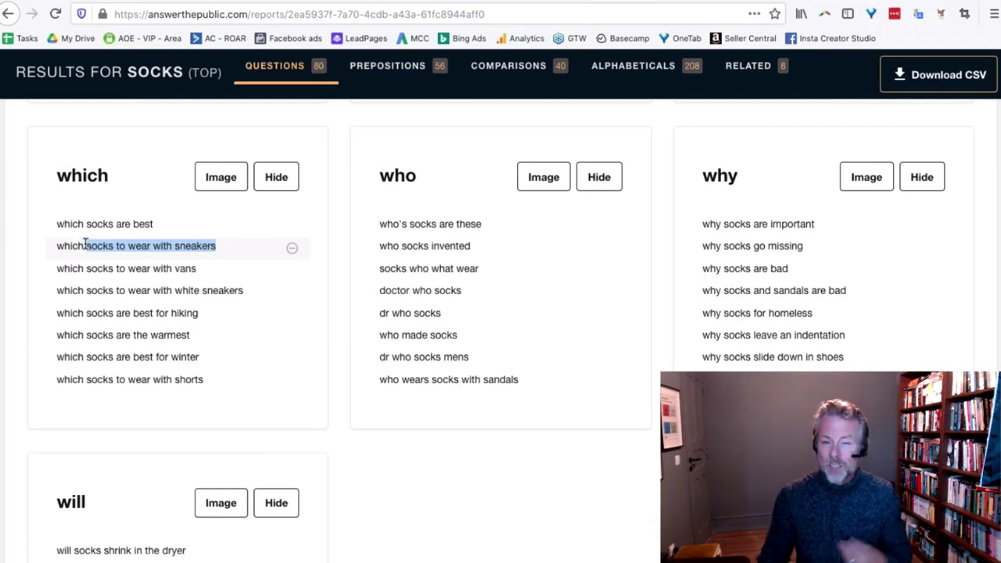
click(188, 327)
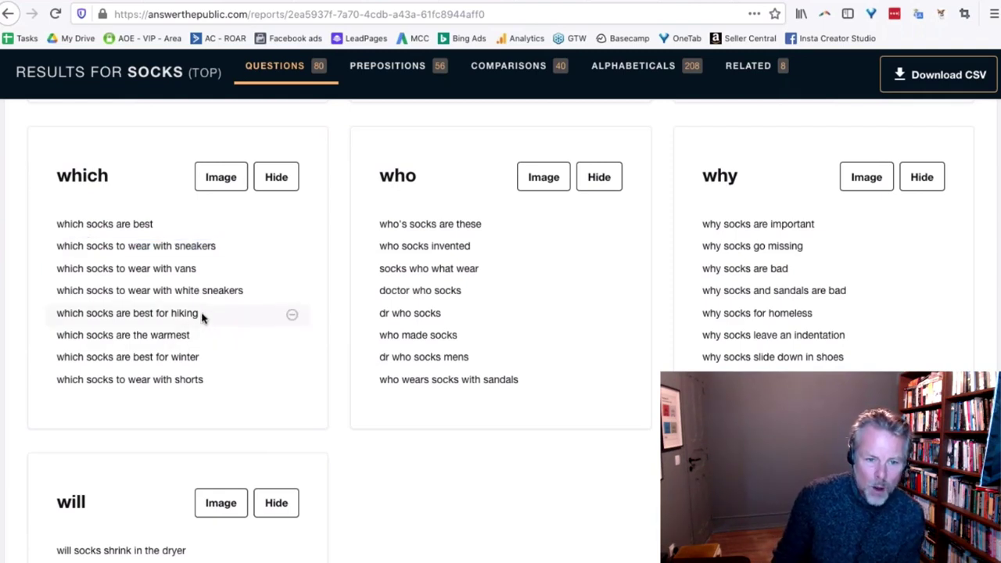
drag(198, 315, 88, 313)
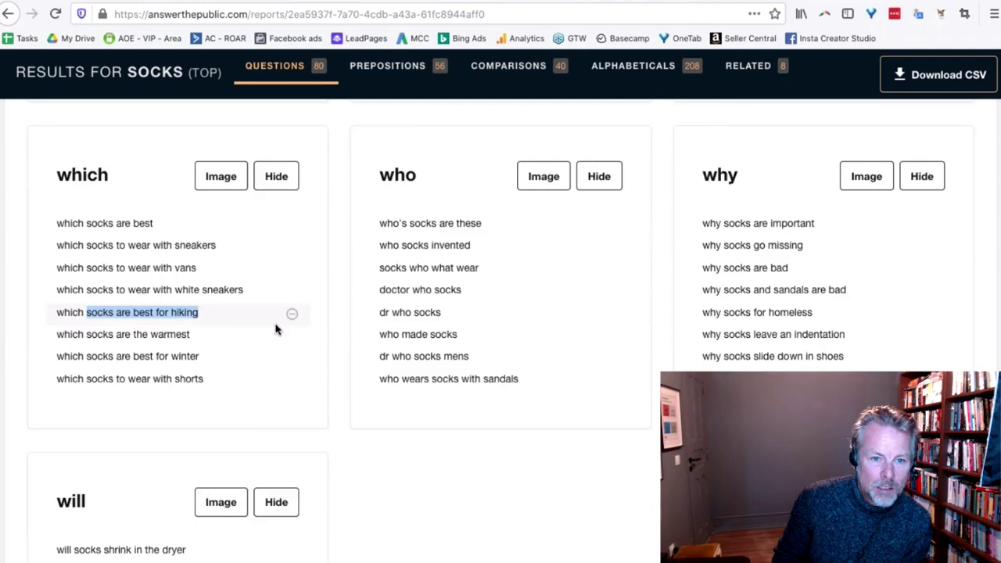
- Dismiss the email course popup covering the socks report
scroll(389, 304, down, 4)
scroll(389, 304, up, 2)
scroll(389, 305, up, 20)
scroll(384, 326, down, 20)
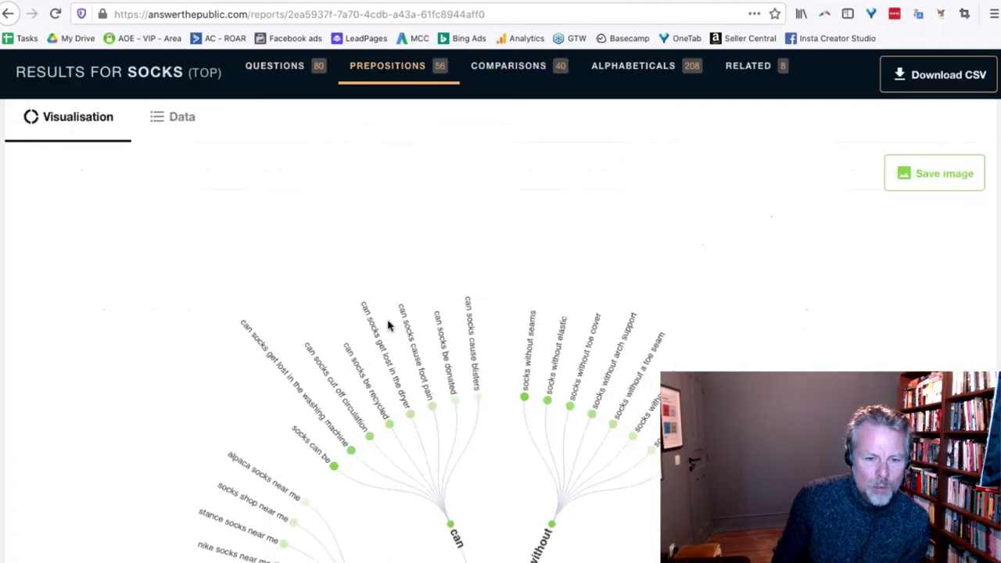
scroll(389, 324, down, 15)
scroll(11, 253, up, 20)
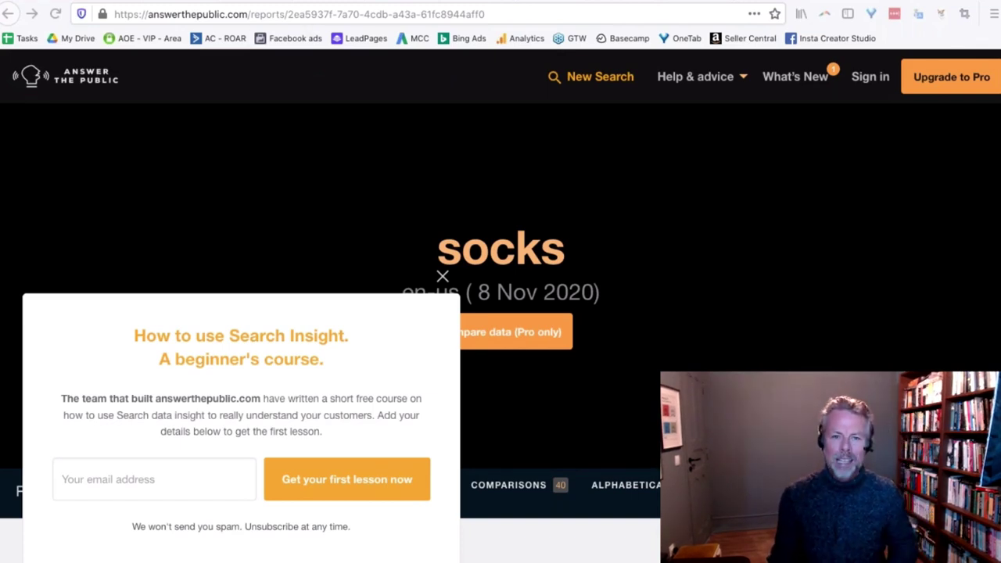
click(443, 278)
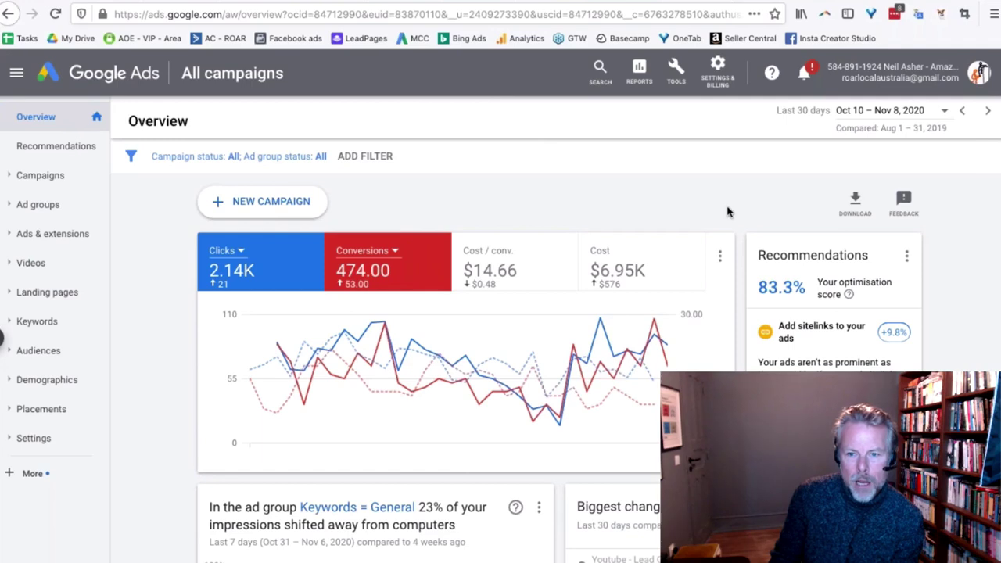
- Open Keyword Planner from the Google Ads Tools menu under Planning
click(678, 78)
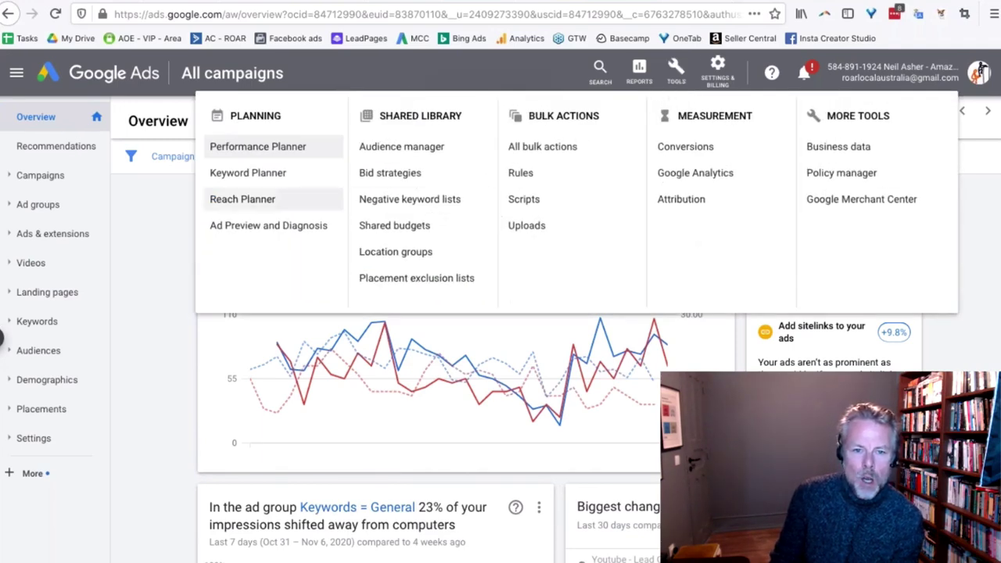
click(272, 172)
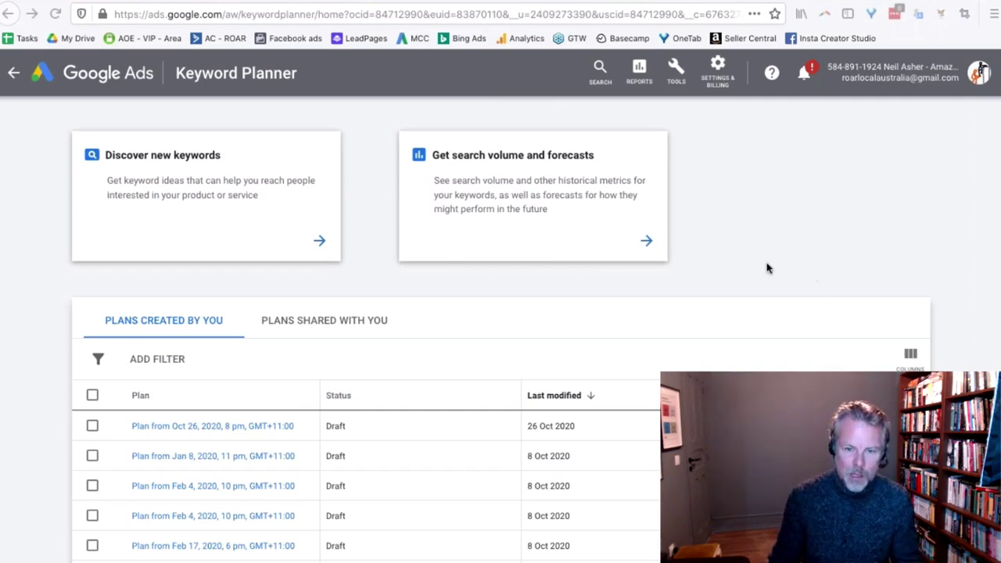
- Discover new keyword ideas for 'Dog shampoo' in Australia
click(197, 183)
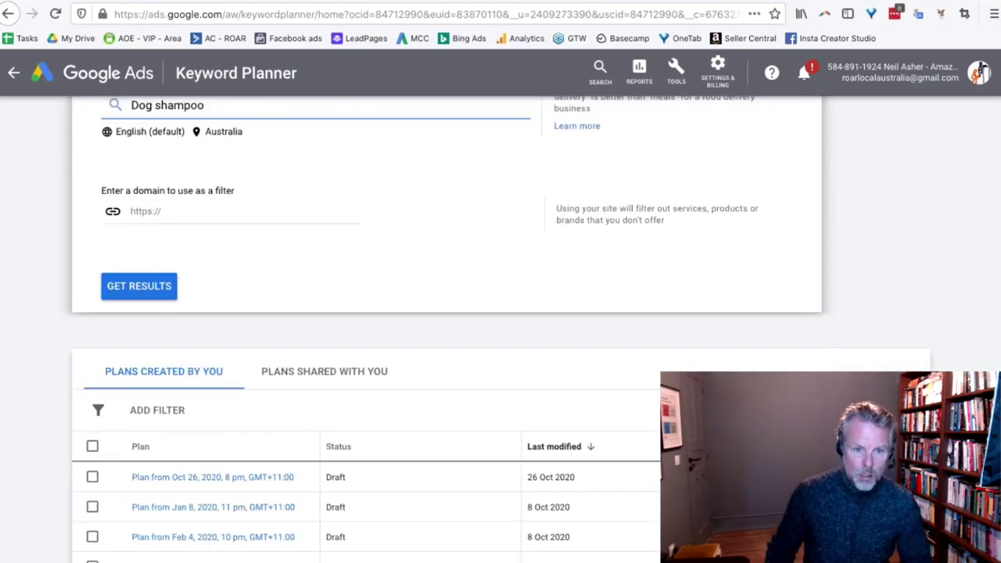
scroll(282, 259, up, 3)
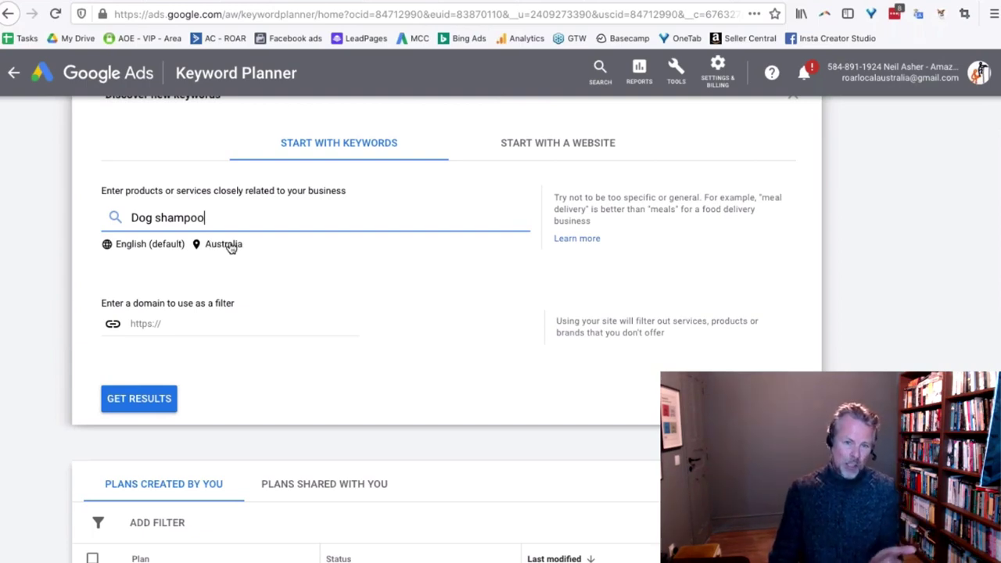
click(168, 398)
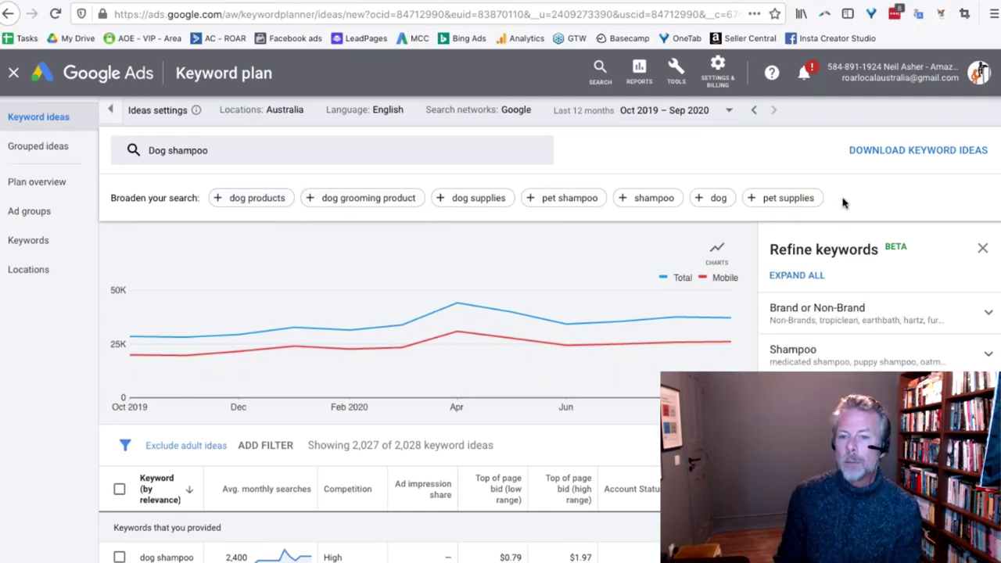
- Remove the pet supplies keyword and rerun the Dog shampoo ideas search
click(806, 200)
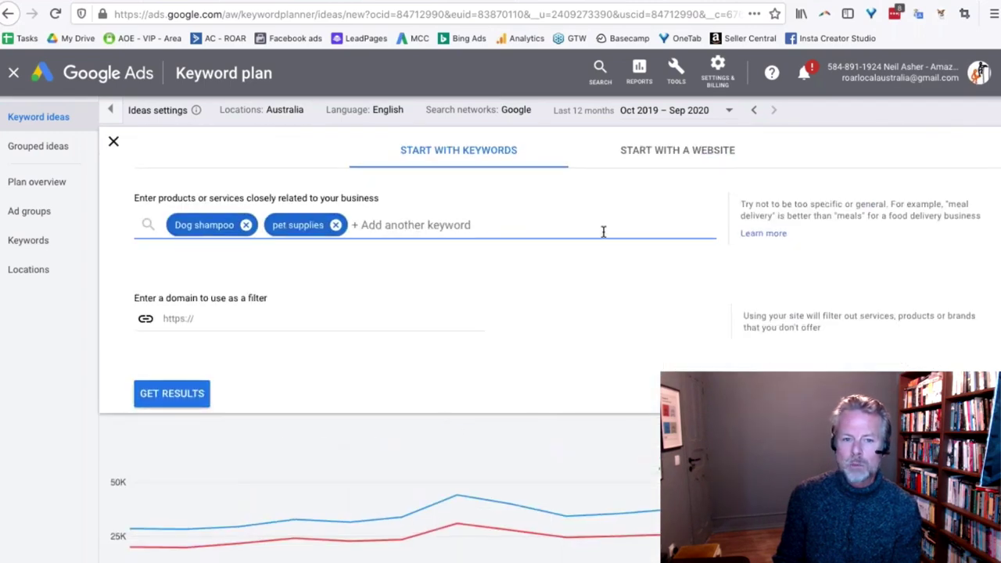
click(335, 225)
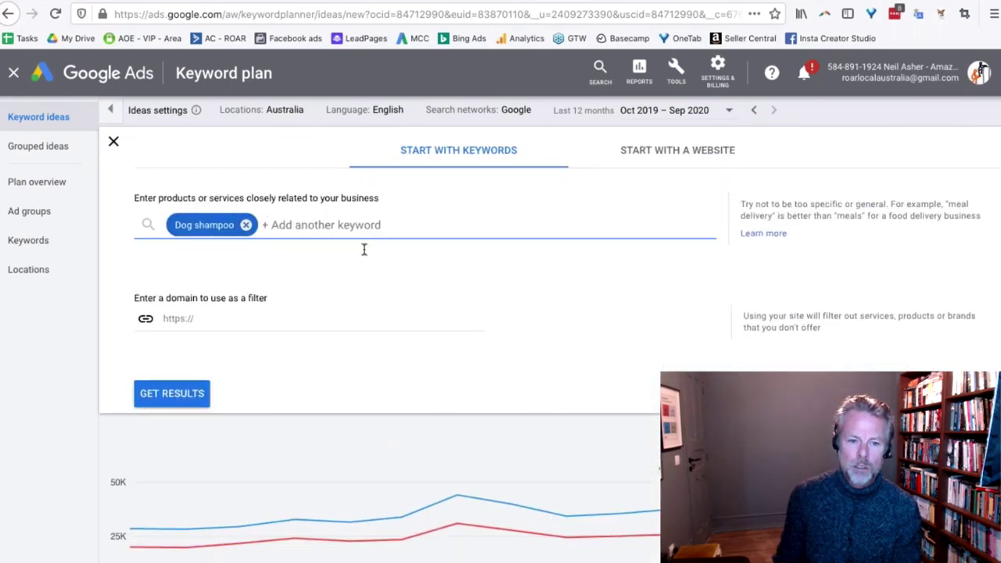
click(175, 396)
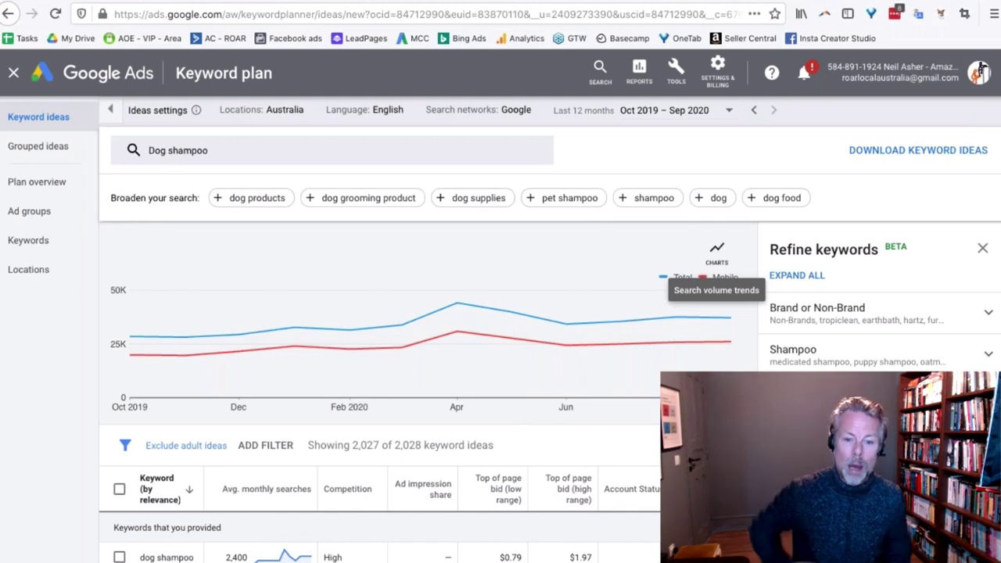
- Show 100 keyword rows per page and mark dog shampoo's 2,400 monthly searches
scroll(615, 443, down, 2)
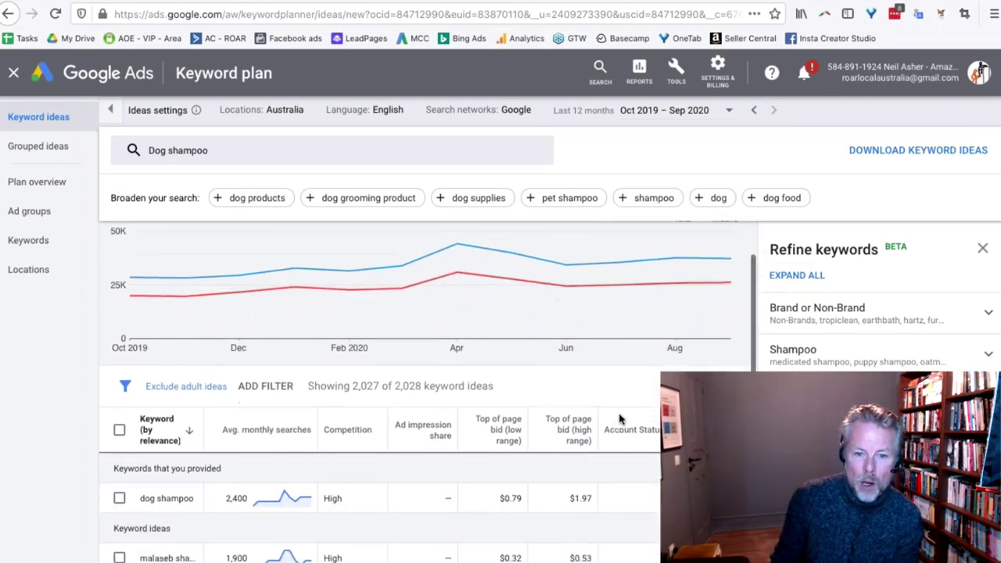
scroll(513, 340, down, 1)
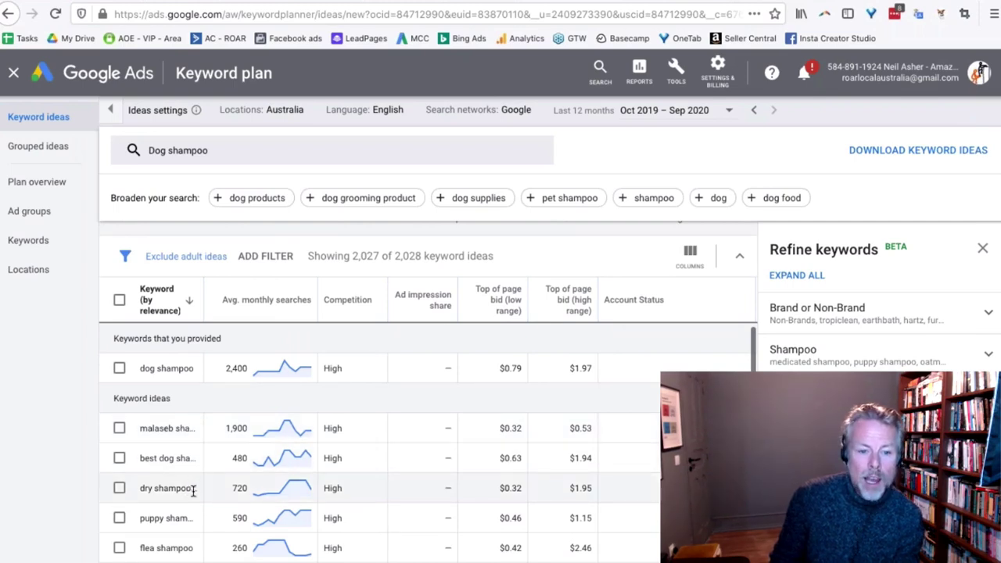
scroll(194, 491, down, 1)
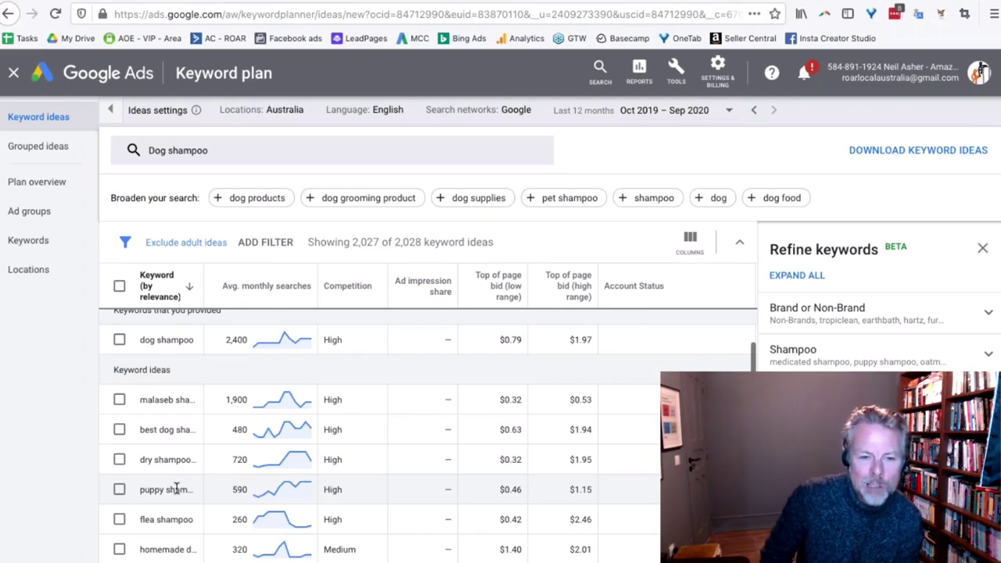
scroll(177, 488, down, 1)
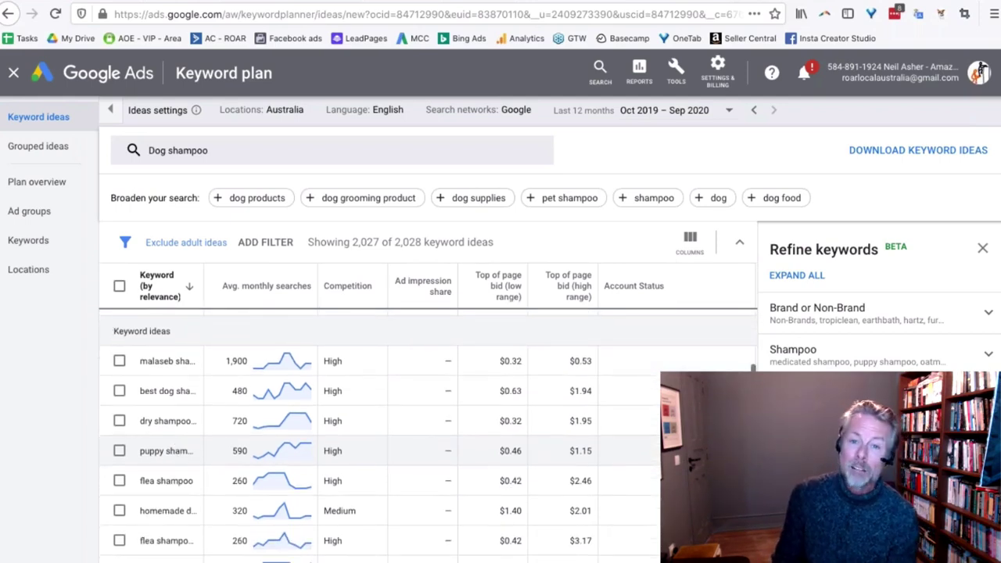
scroll(175, 476, down, 2)
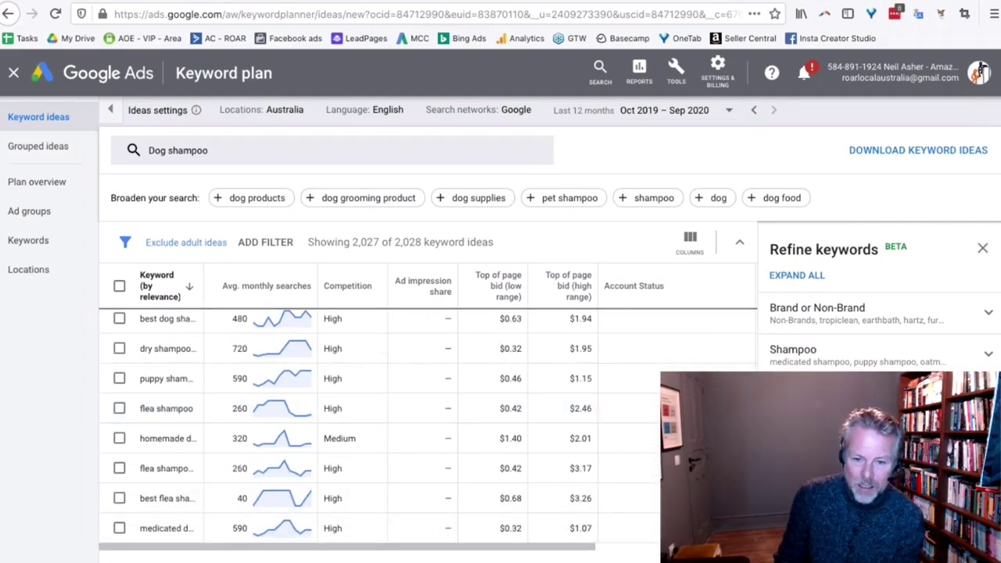
click(539, 559)
click(540, 511)
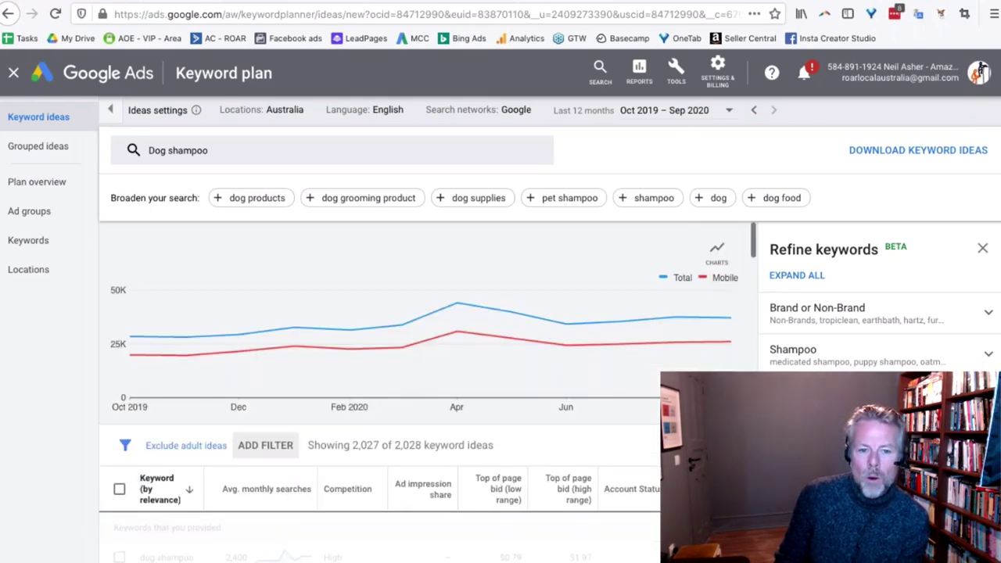
scroll(246, 456, down, 5)
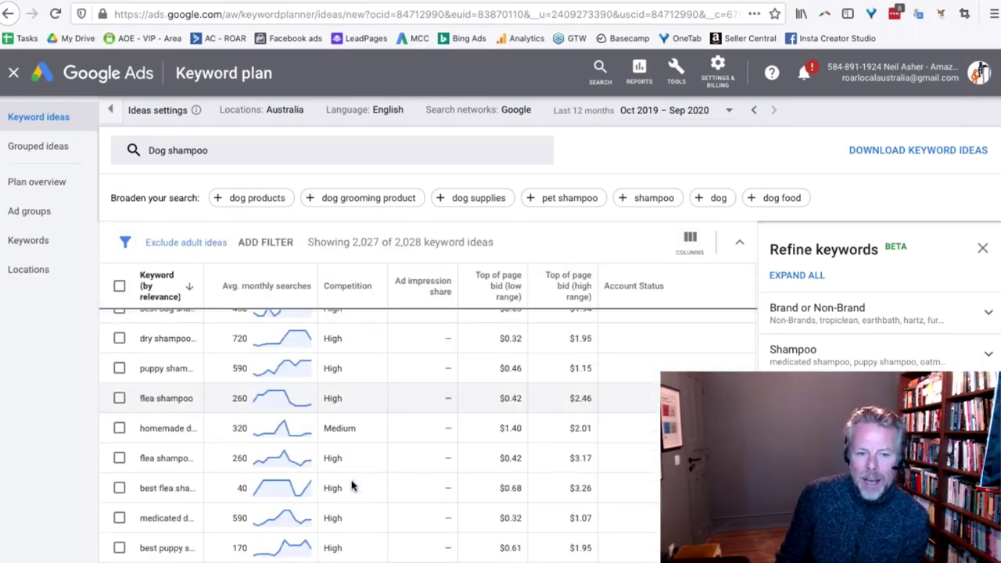
scroll(354, 490, up, 3)
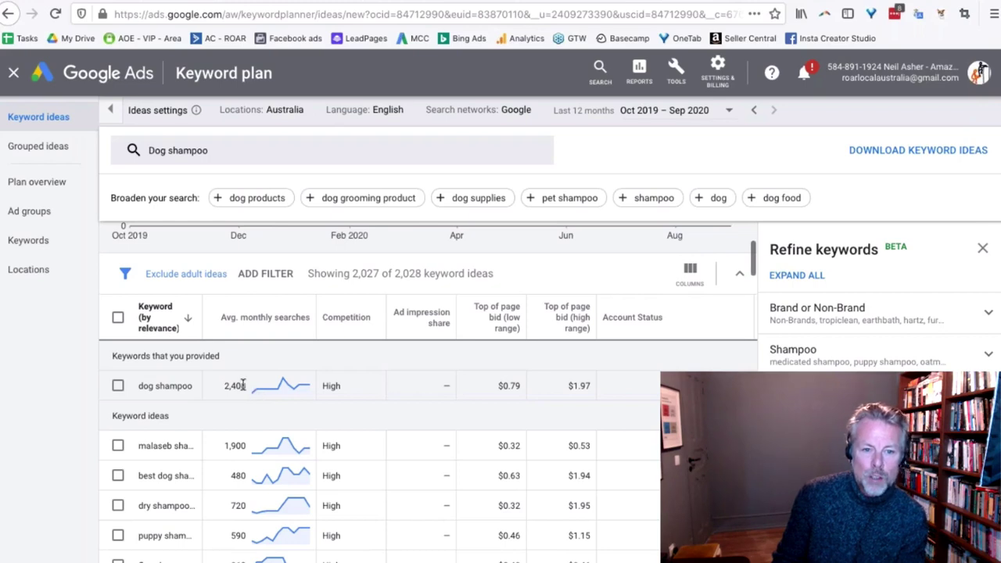
drag(244, 386, 223, 387)
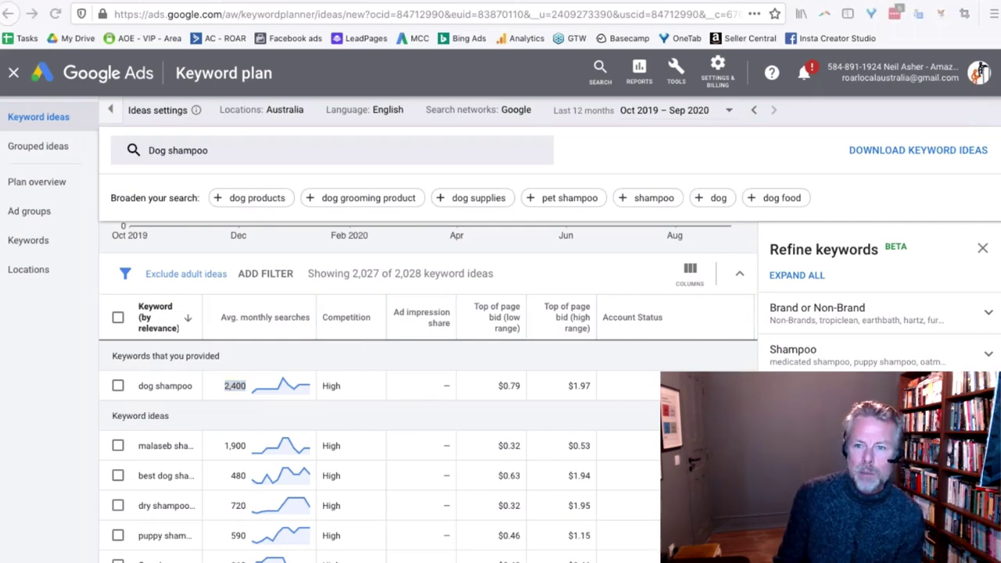
- Load google.com from the address bar
click(364, 21)
text(g)
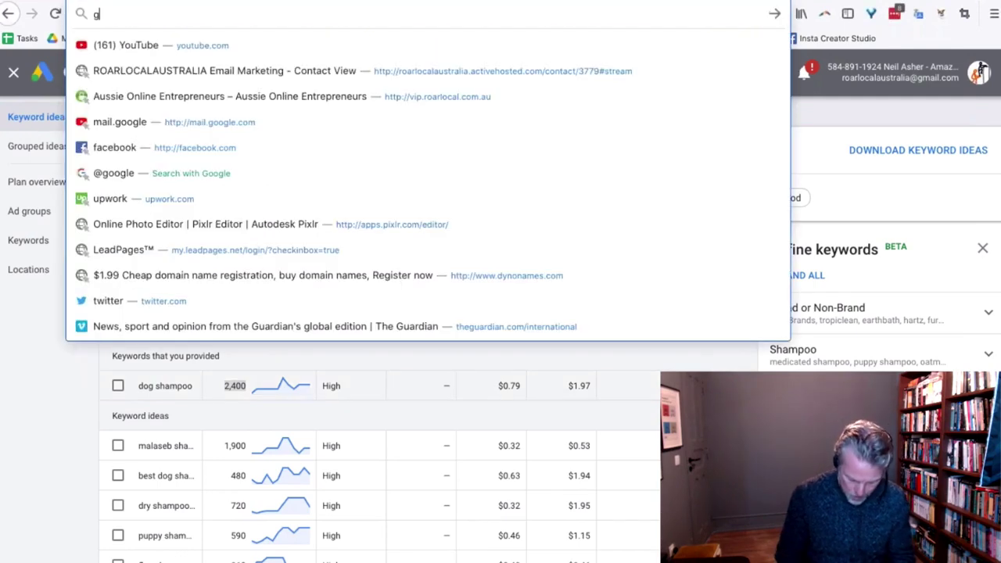
text(oogle.co)
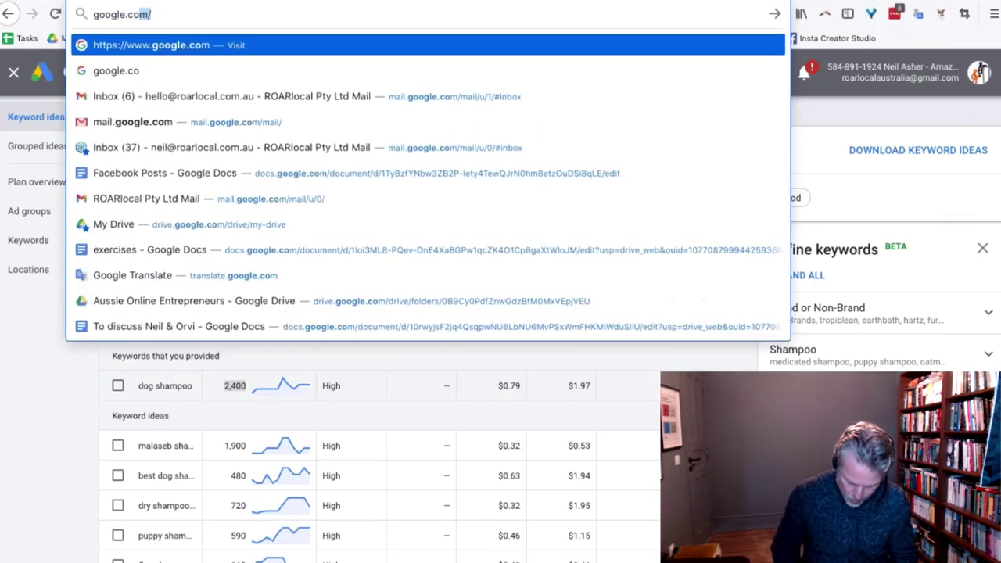
text(m)
key(Return)
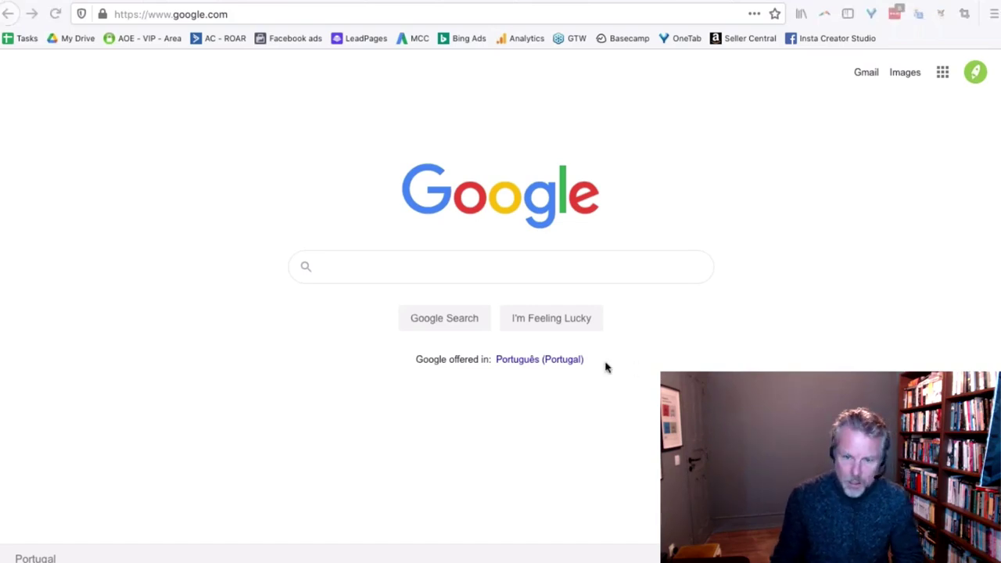
- Search Google for 'Zester Grater', trying autocomplete with trailing letters a, b, c and d
click(518, 270)
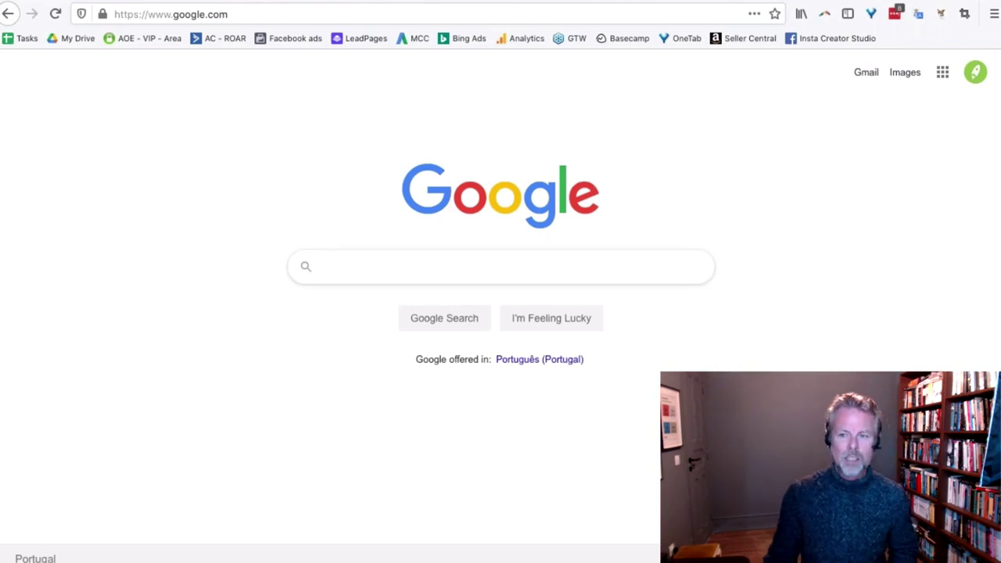
text(Zester Grater)
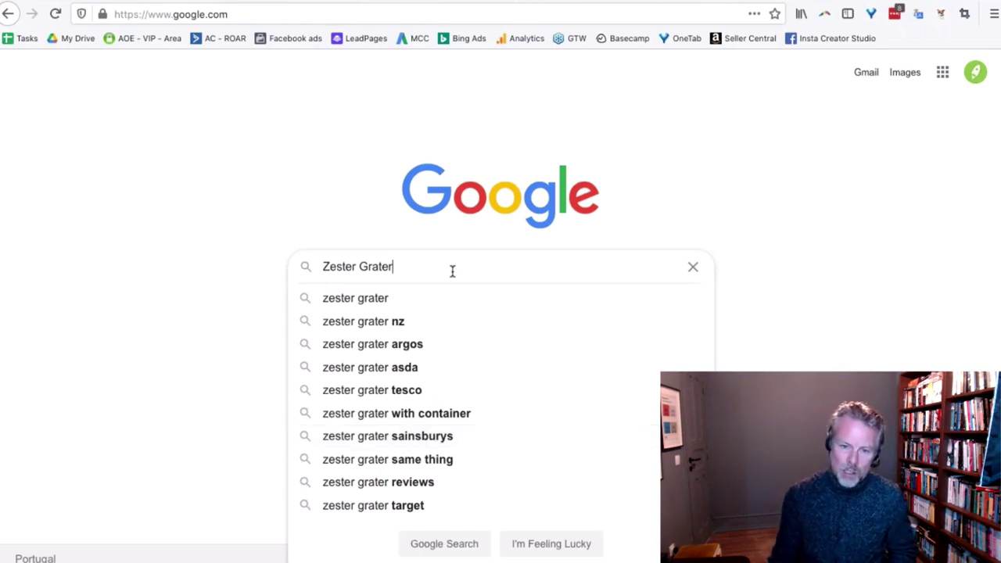
text(a)
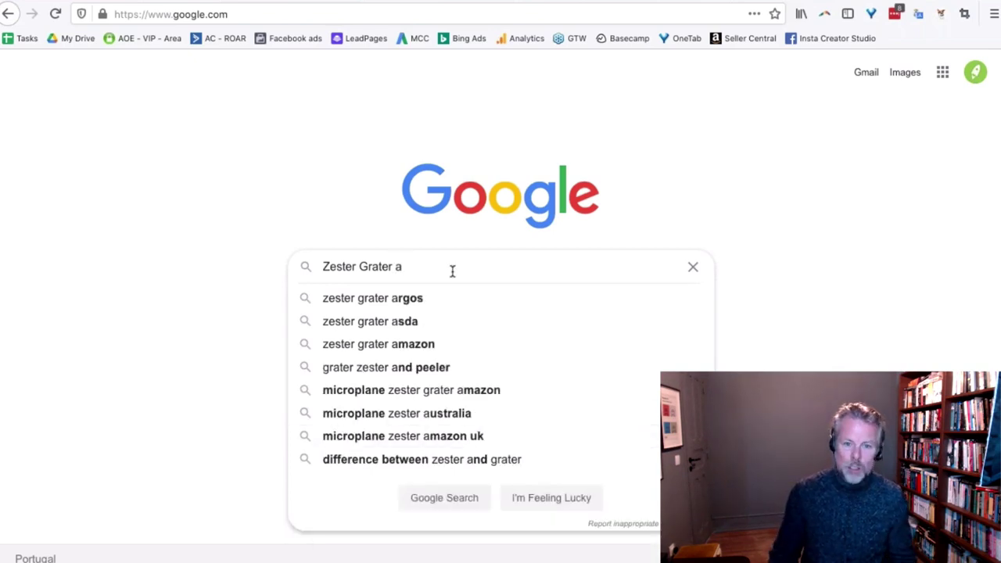
key(BackSpace)
key(BackSpace)
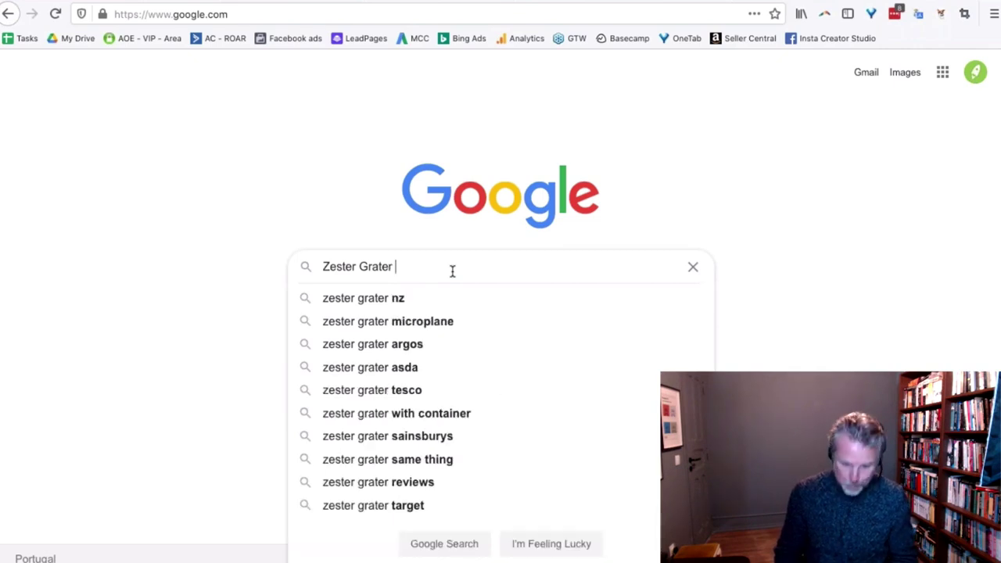
text(b)
key(BackSpace)
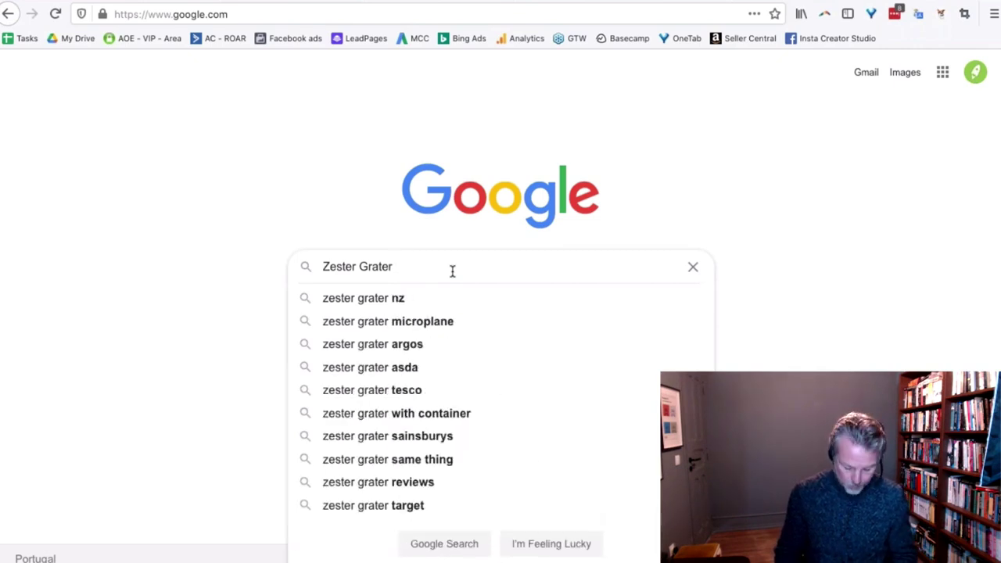
text(cc)
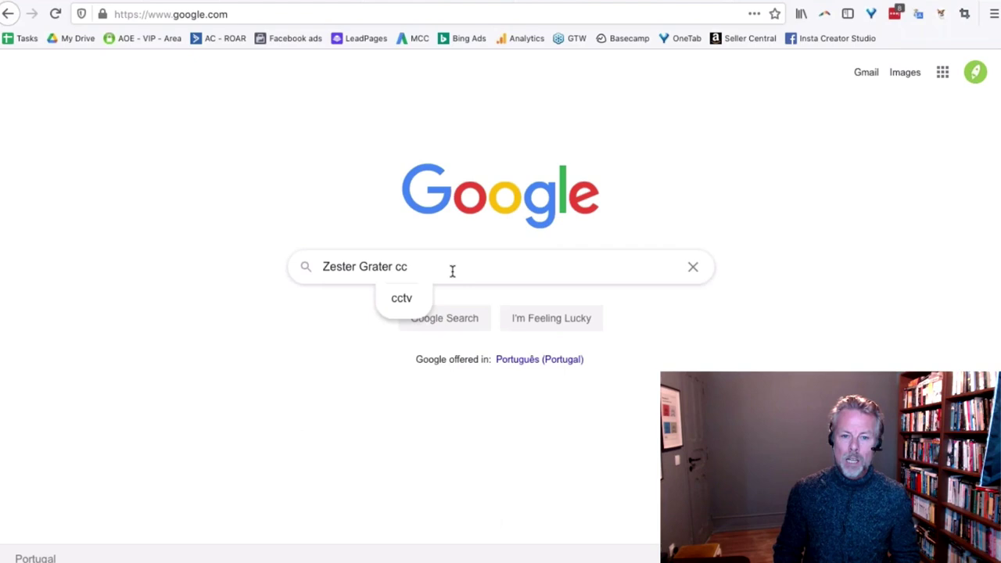
key(BackSpace)
key(BackSpace)
text(d)
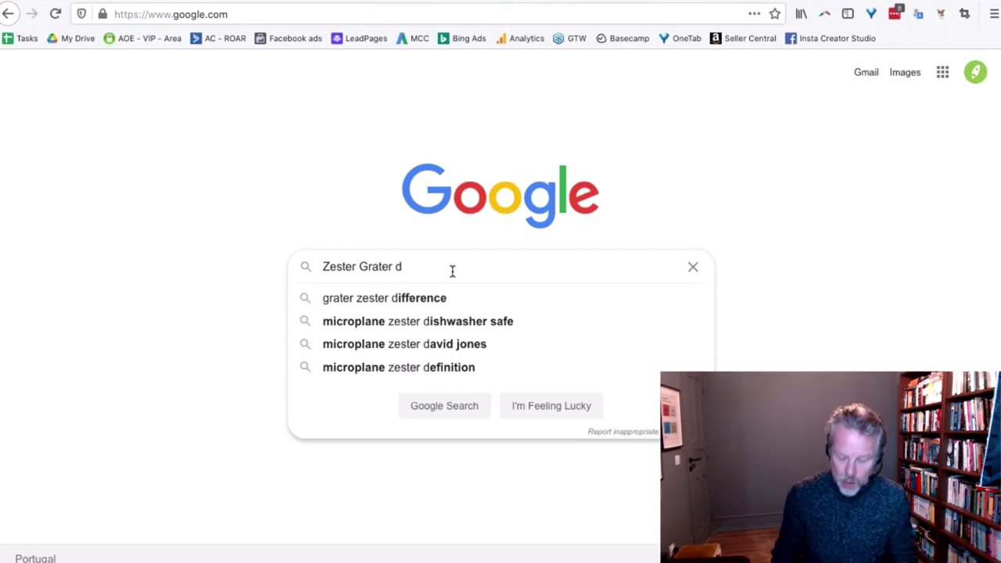
key(BackSpace)
key(BackSpace)
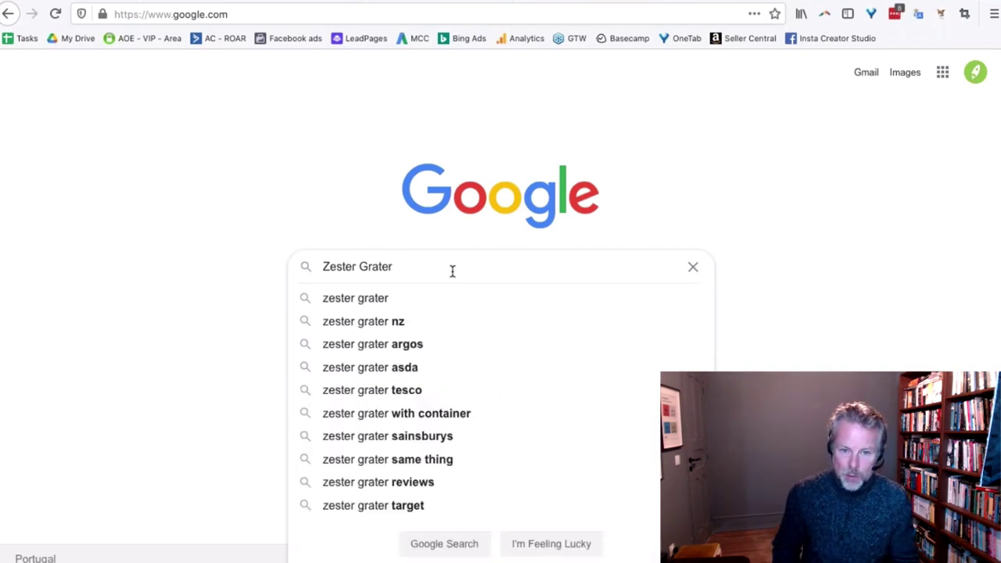
key(Return)
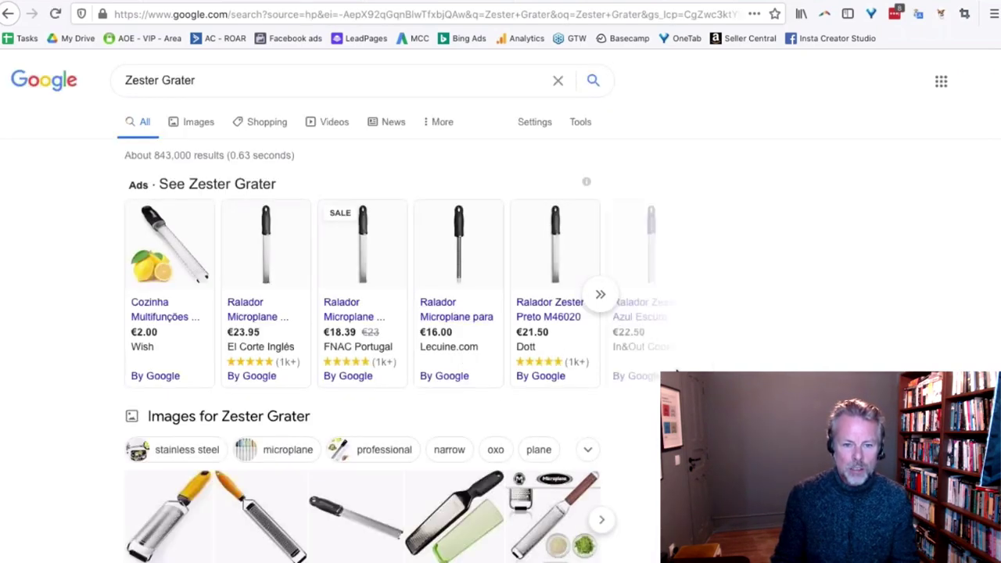
scroll(471, 361, down, 2)
scroll(363, 313, down, 20)
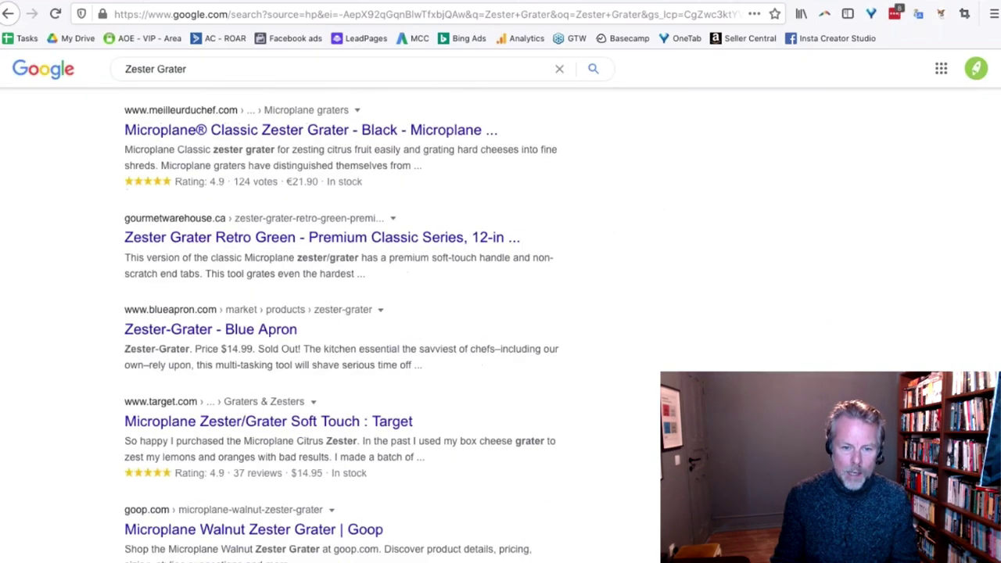
scroll(535, 465, down, 10)
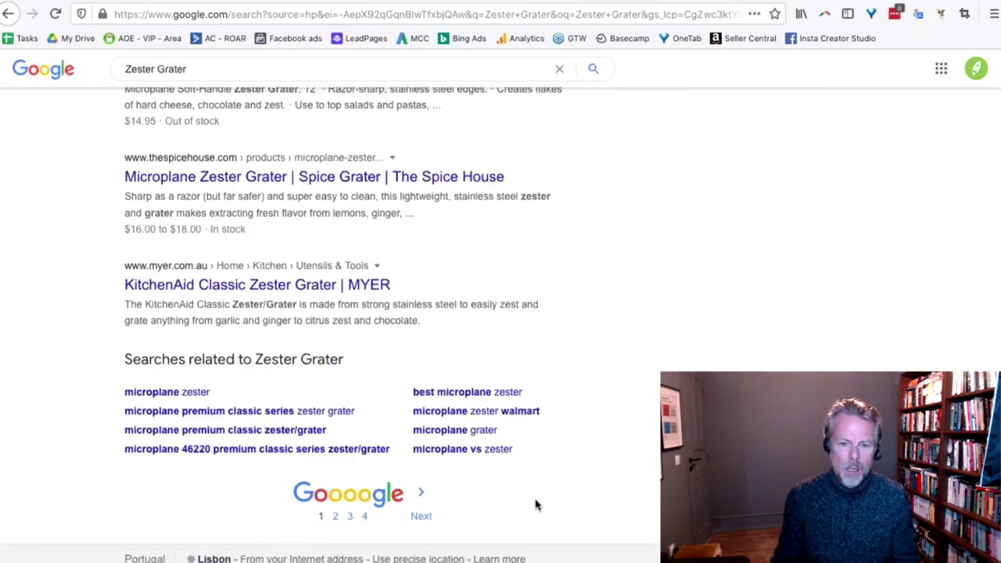
drag(545, 458, 470, 456)
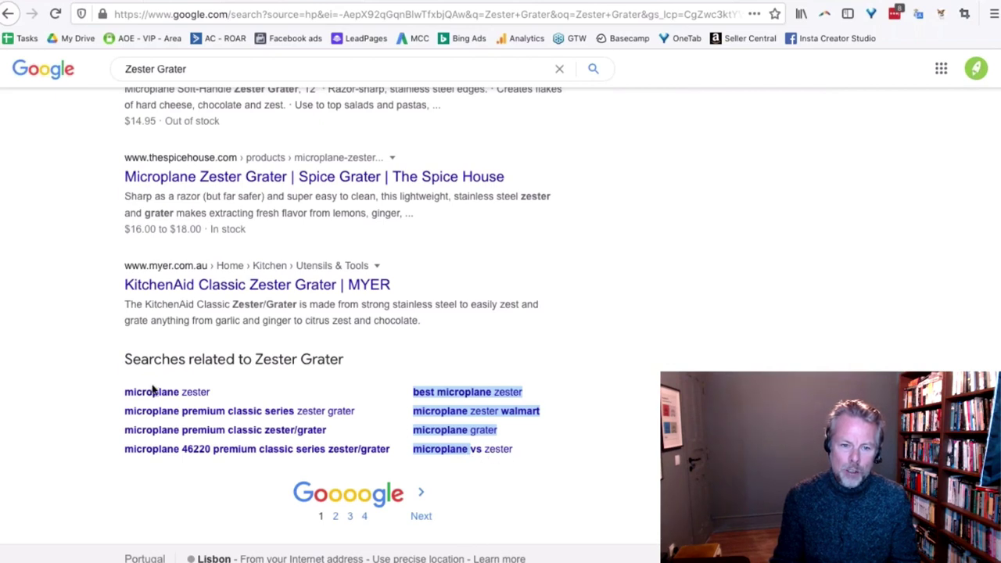
drag(118, 393, 401, 452)
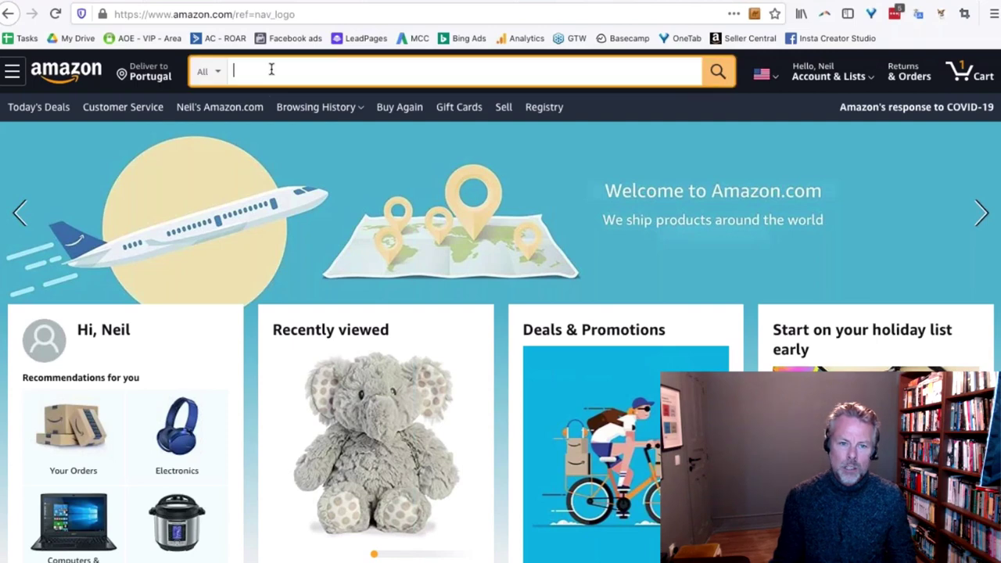
- Enter 'crystals' in the Amazon search box and close its autocomplete suggestions
text(a)
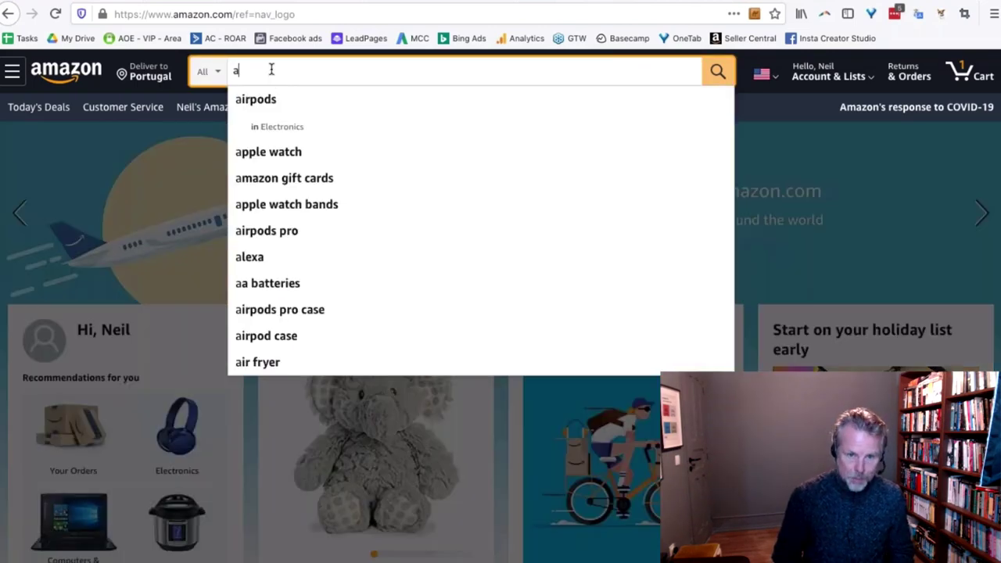
key(BackSpace)
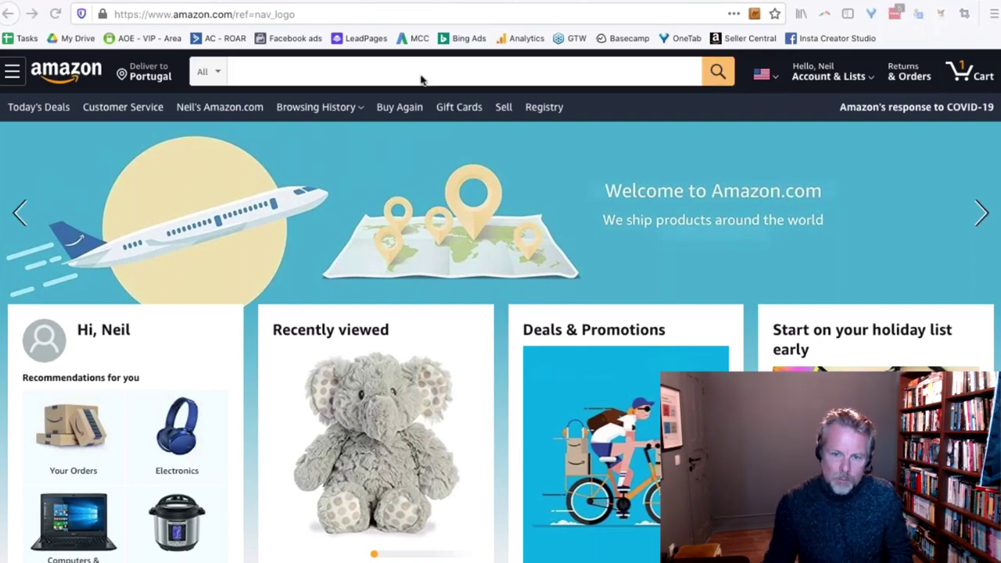
text(cry)
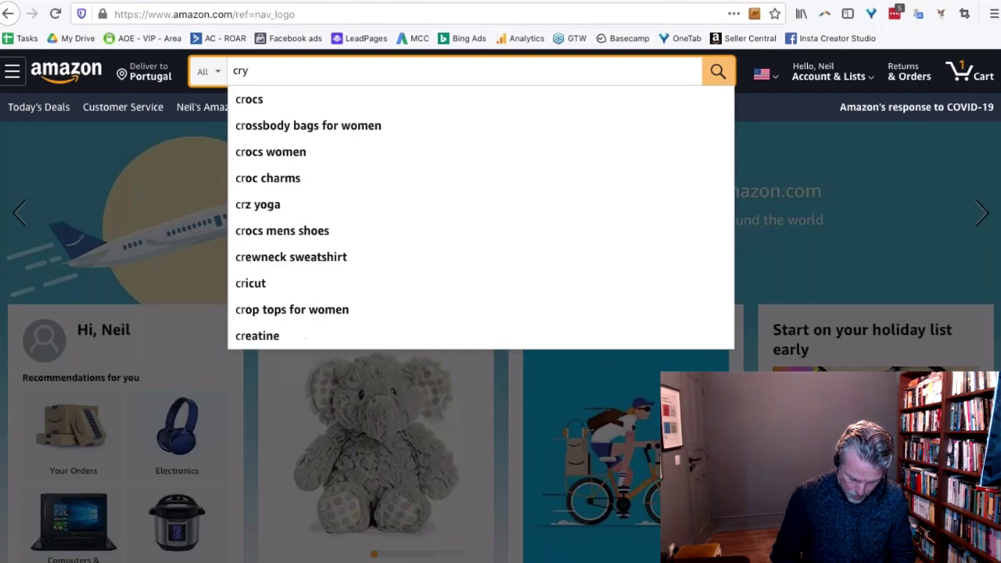
text(stals)
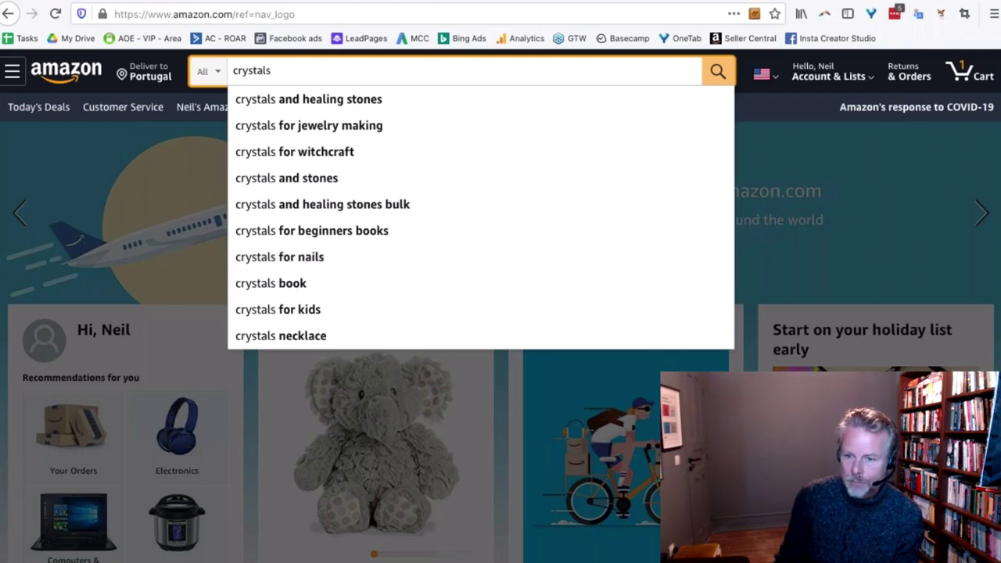
key(Escape)
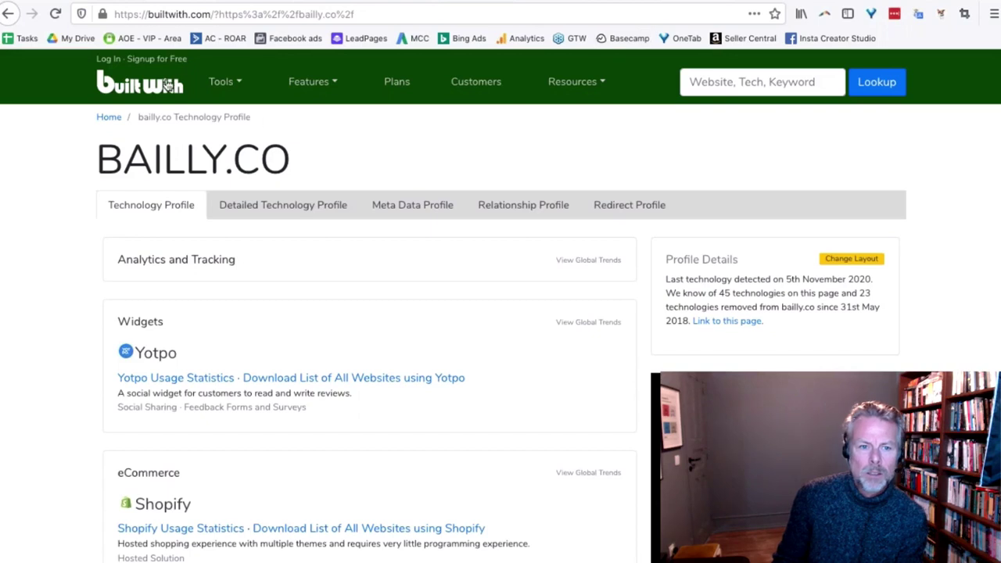
- Return to BuiltWith home, then open microplane.com from the Zester Grater results and select its URL
click(168, 86)
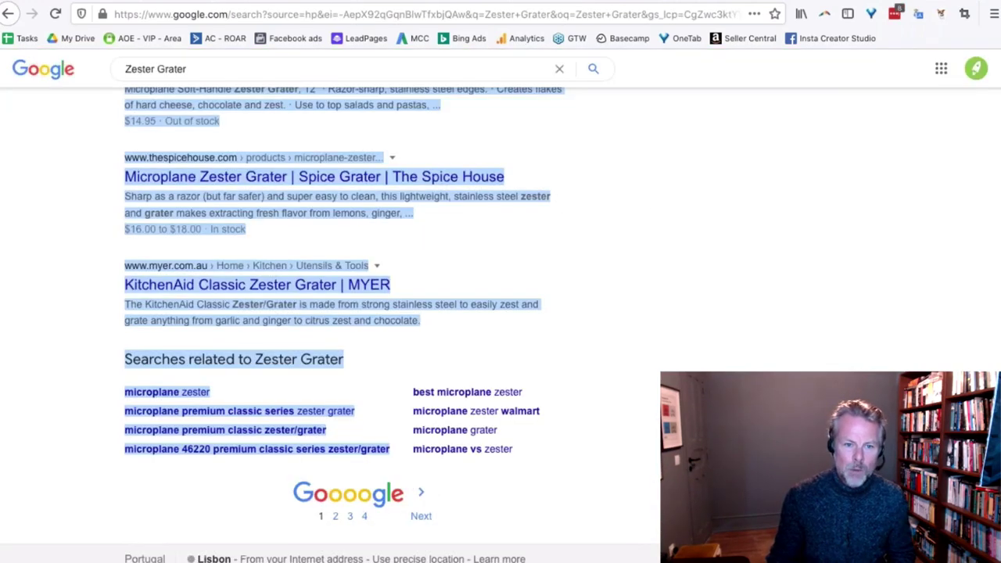
key(super+Up)
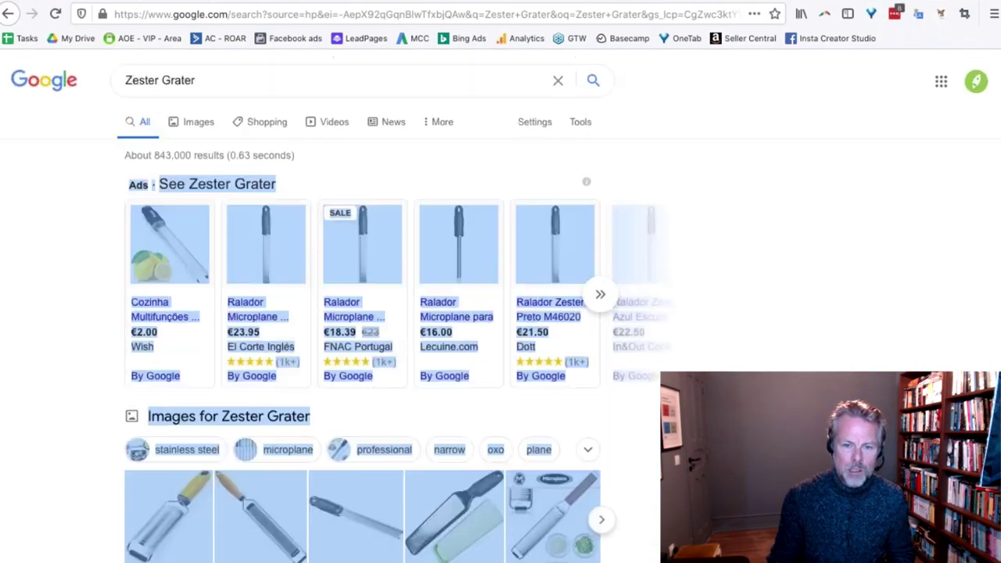
scroll(364, 313, down, 8)
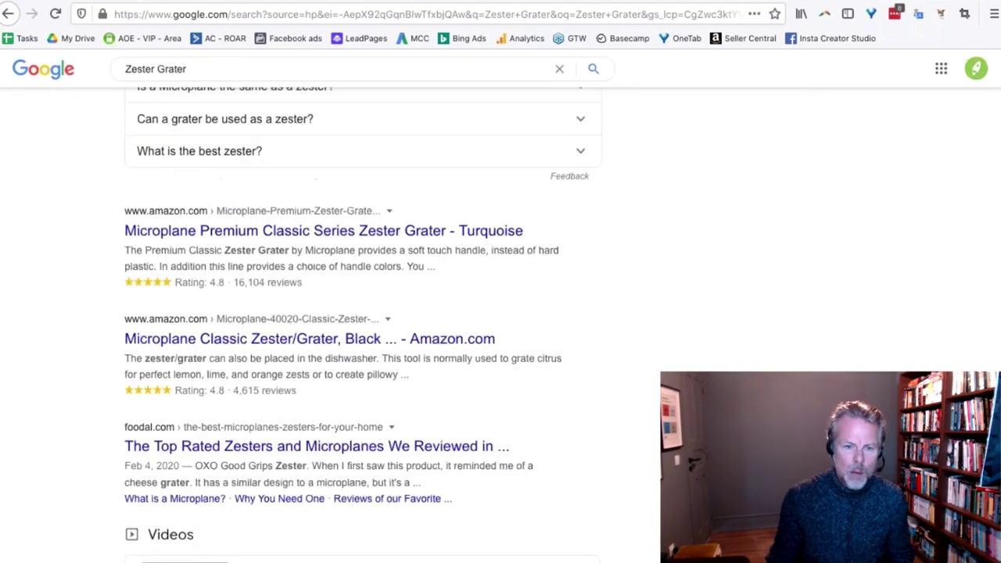
scroll(711, 227, down, 2)
scroll(655, 223, down, 3)
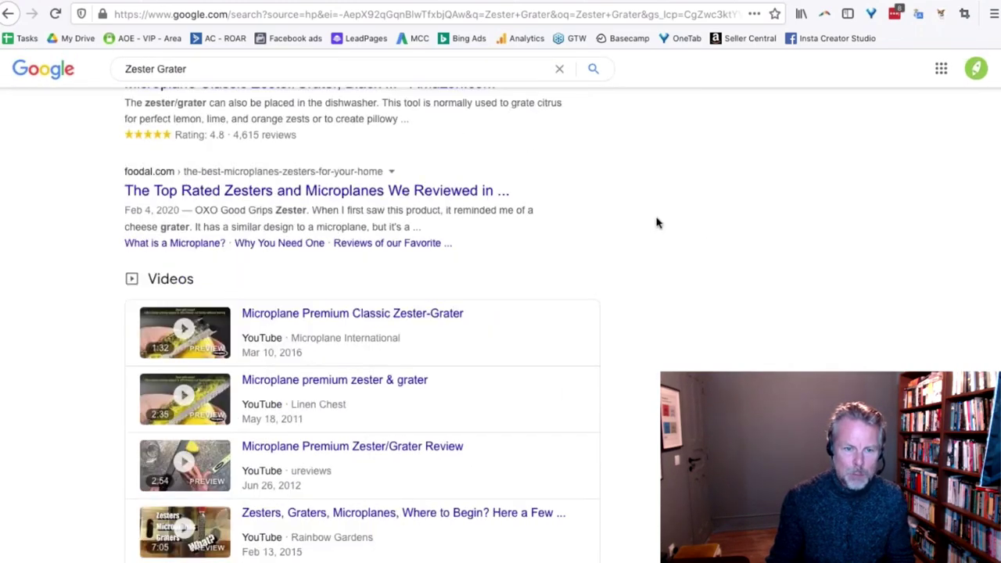
scroll(657, 223, down, 4)
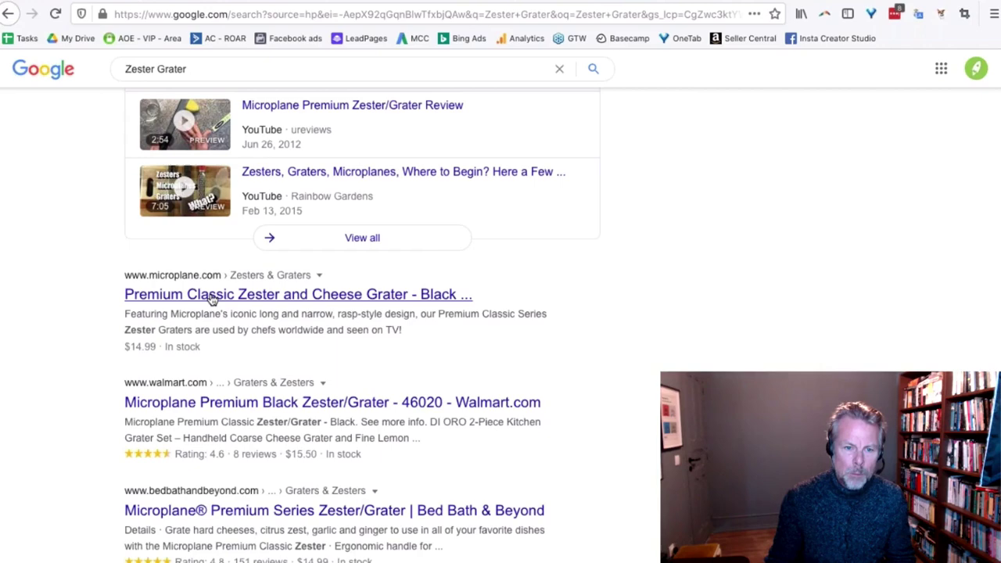
click(212, 295)
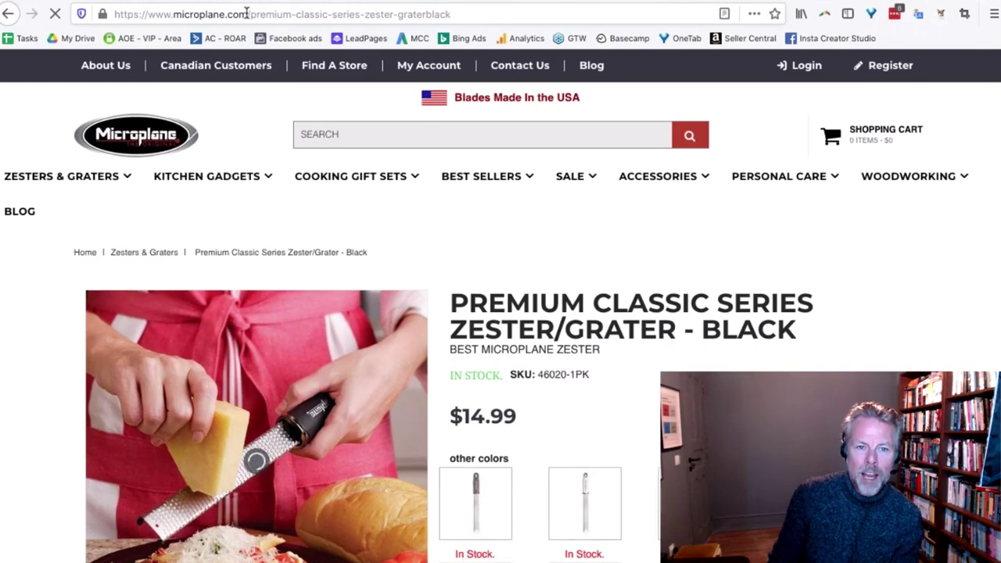
drag(247, 13, 114, 14)
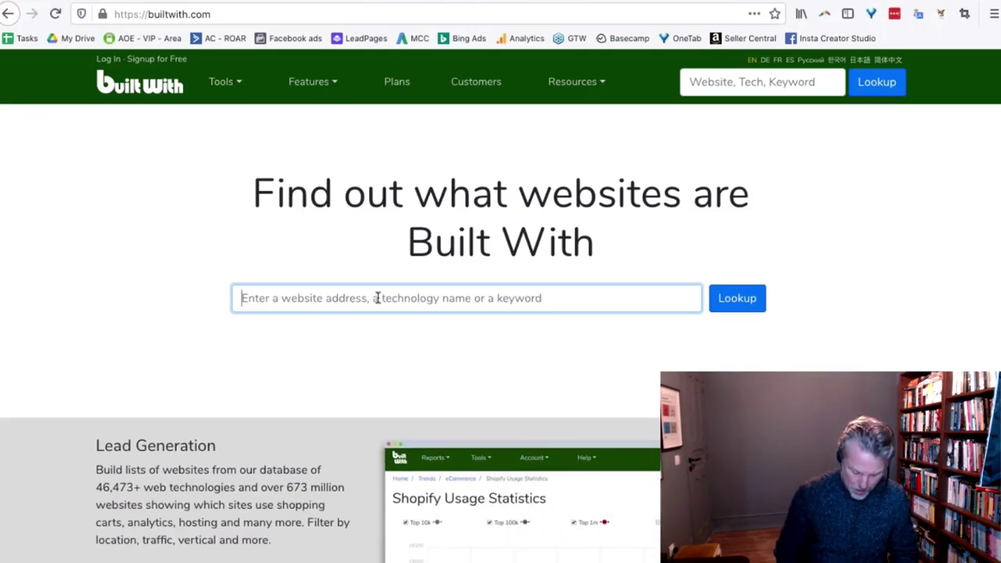
- Look up microplane.com in BuiltWith and review its first listed technologies
text(https://www.microplane.com)
click(745, 308)
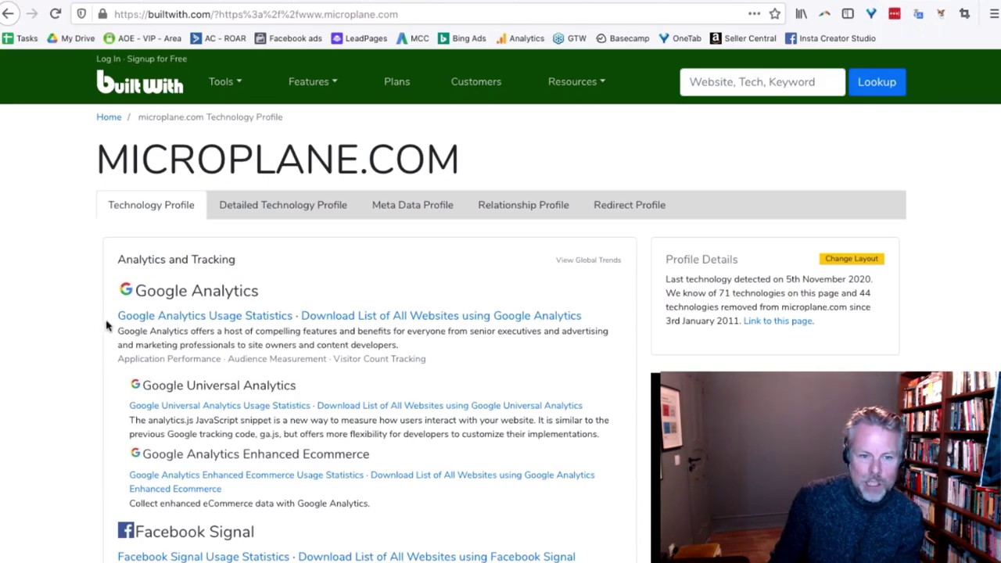
scroll(360, 295, down, 5)
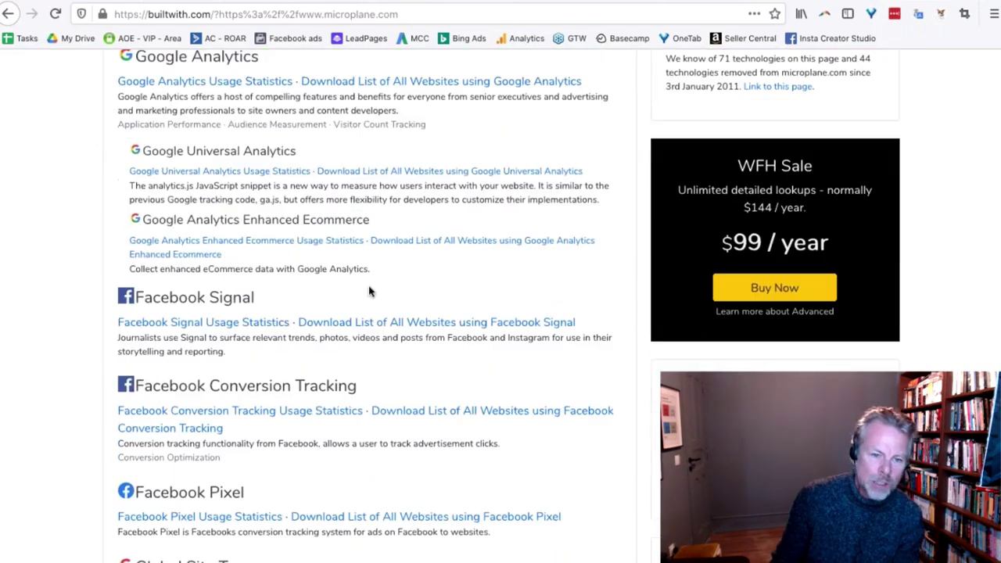
scroll(318, 365, down, 6)
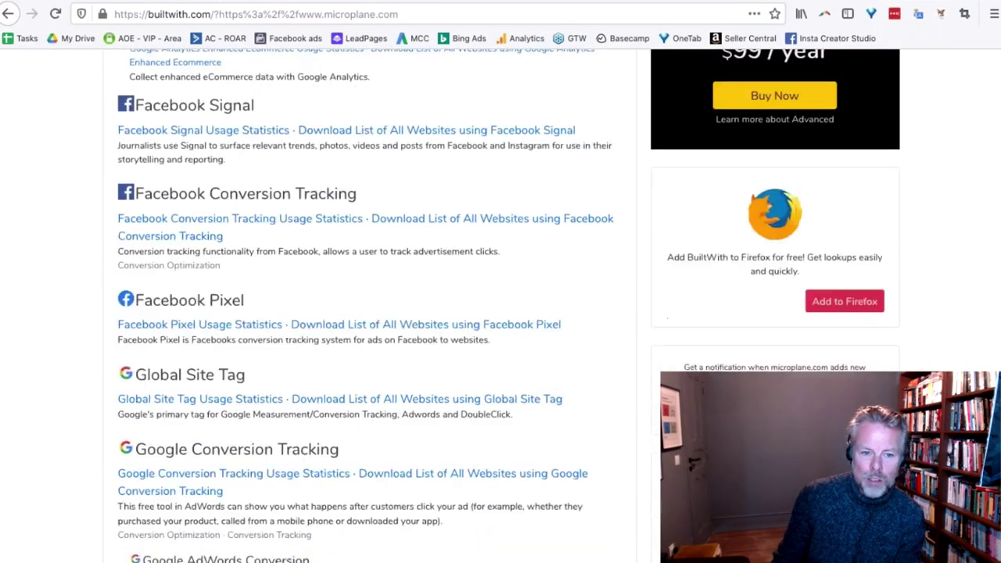
scroll(505, 232, down, 5)
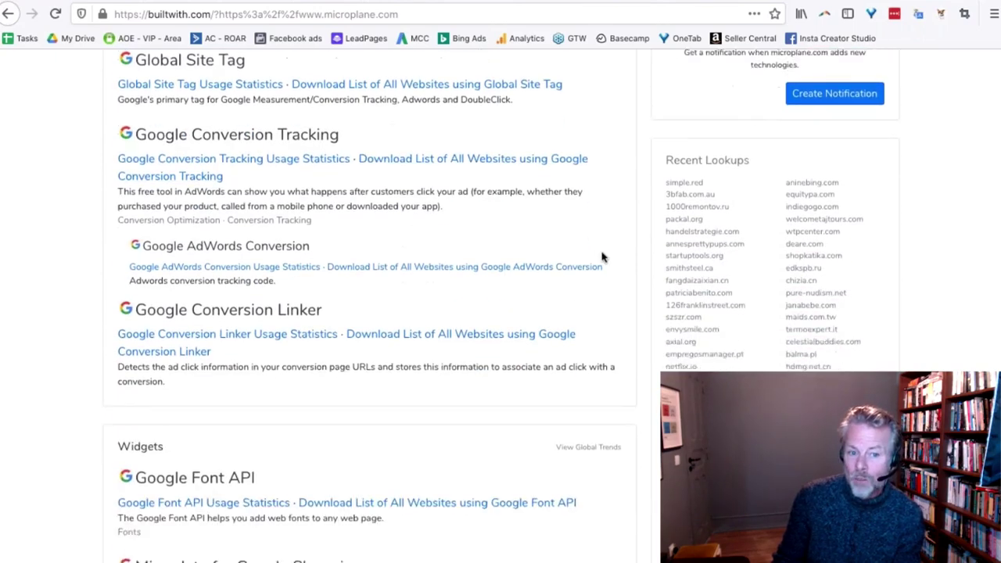
scroll(492, 258, down, 13)
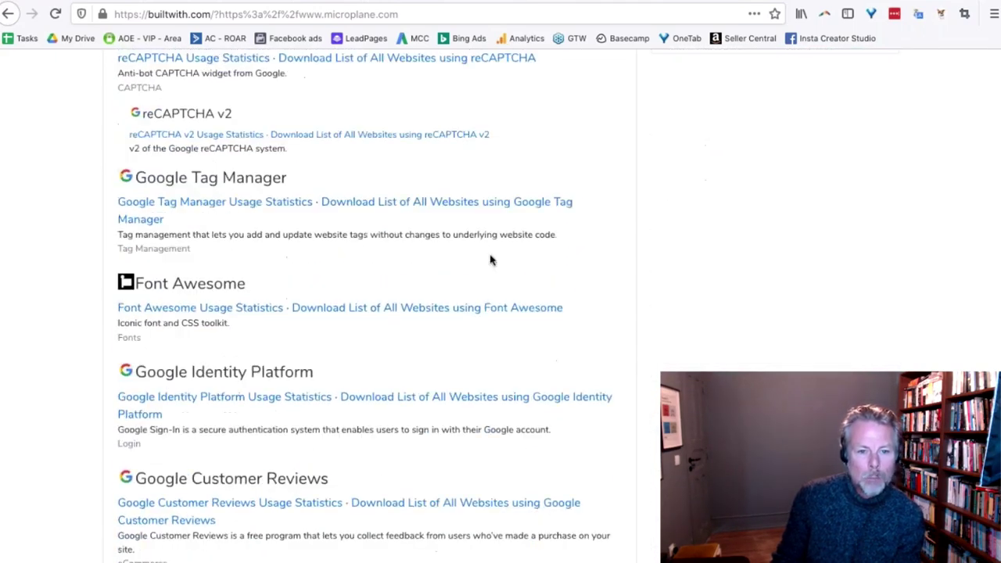
scroll(634, 270, down, 1)
drag(324, 302, 139, 230)
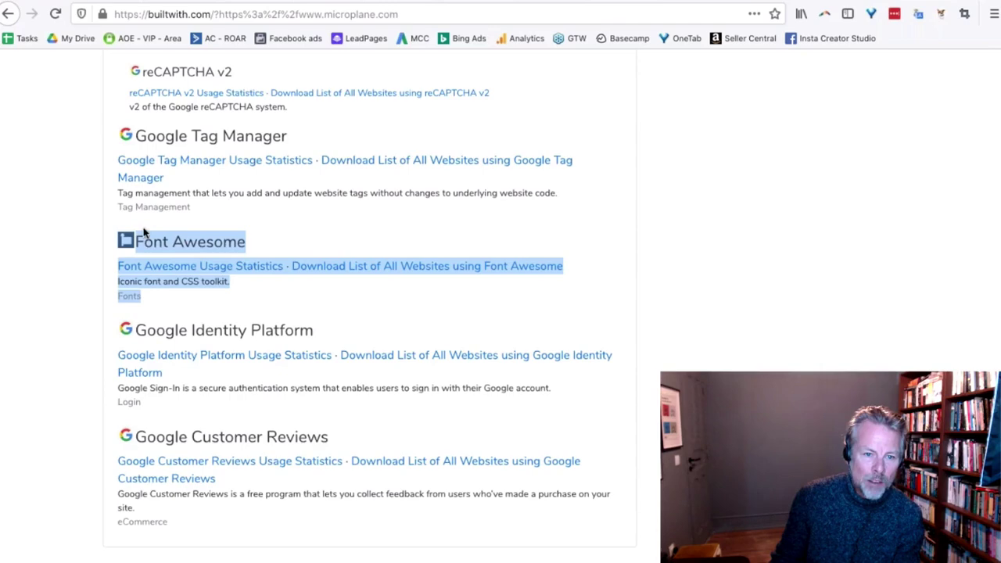
scroll(584, 240, down, 9)
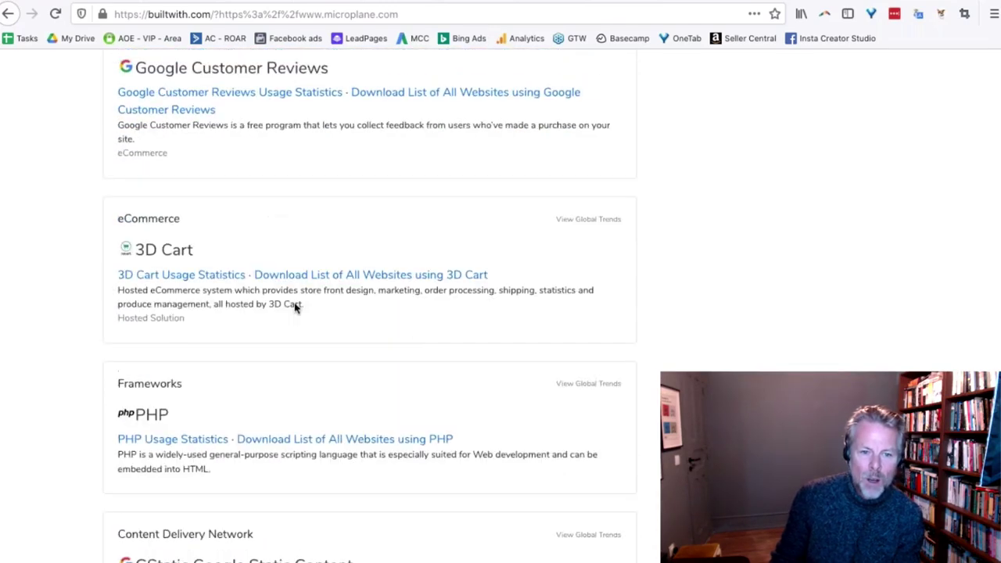
drag(204, 322, 134, 249)
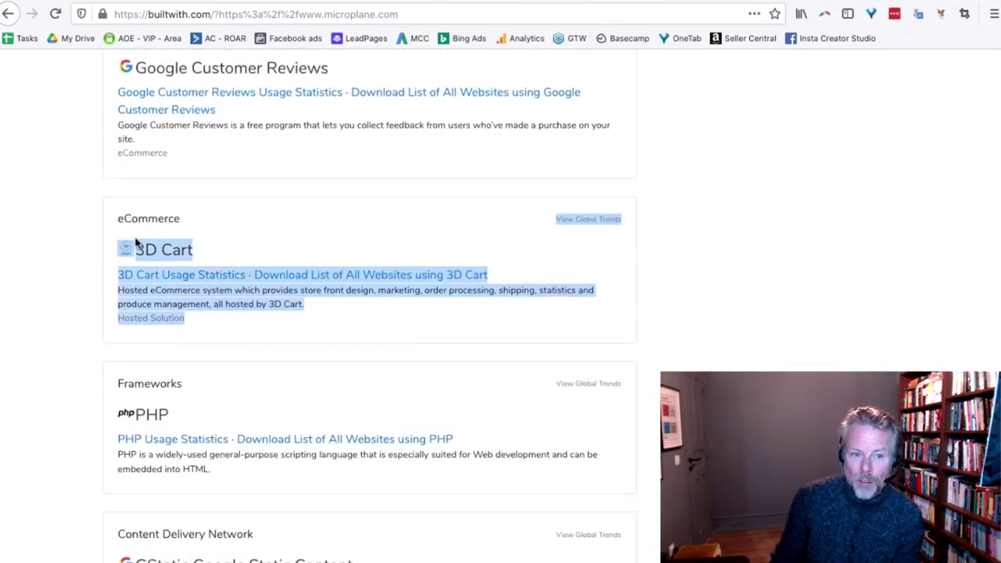
- Scroll through the rest of microplane.com's 71-technology profile
scroll(454, 374, down, 3)
scroll(545, 441, down, 14)
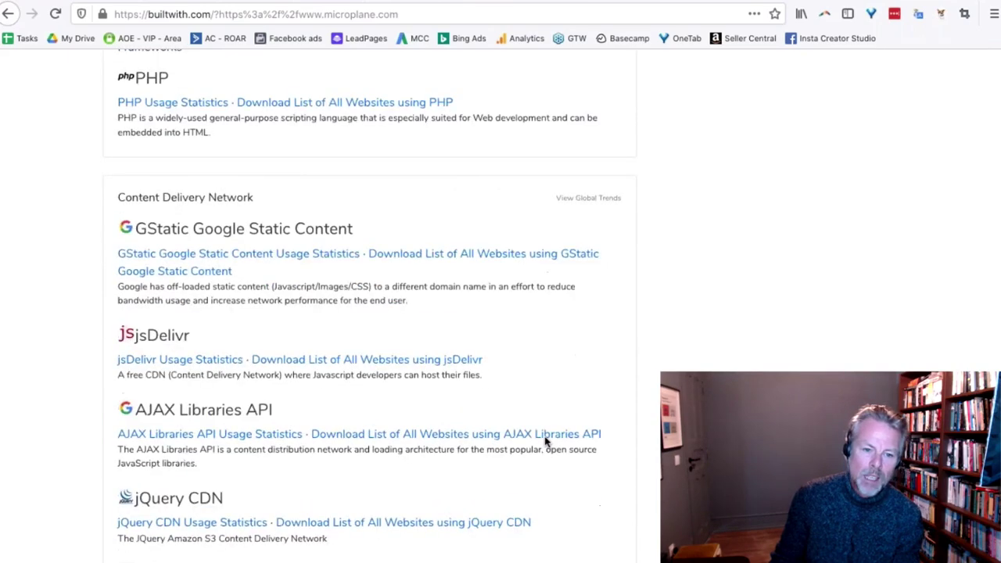
scroll(546, 440, down, 17)
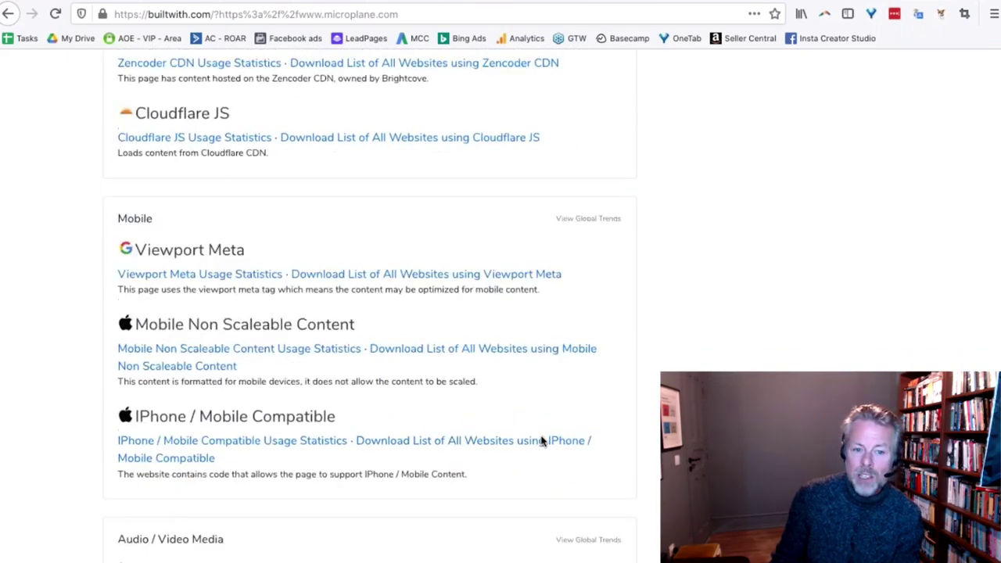
scroll(538, 439, down, 12)
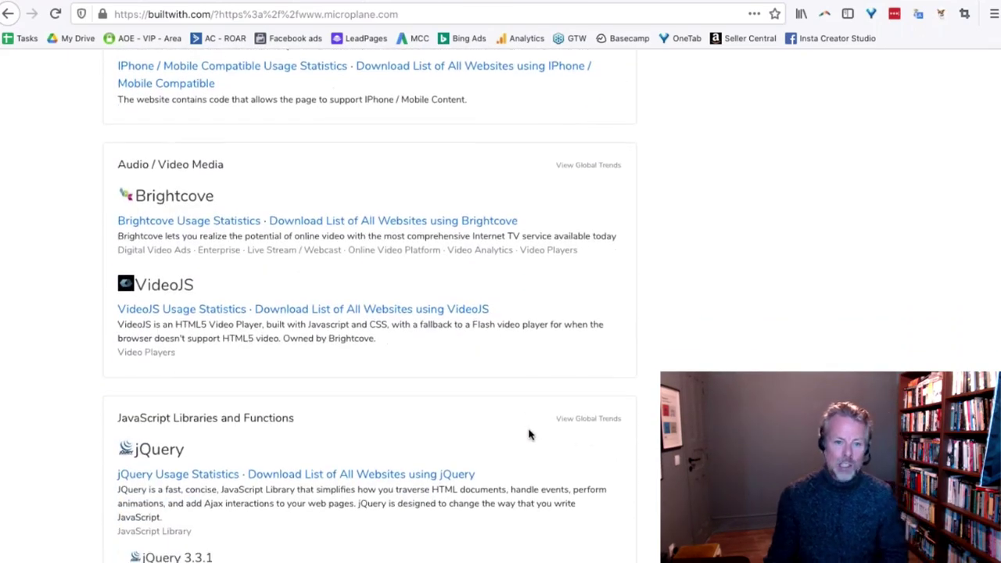
scroll(529, 432, down, 3)
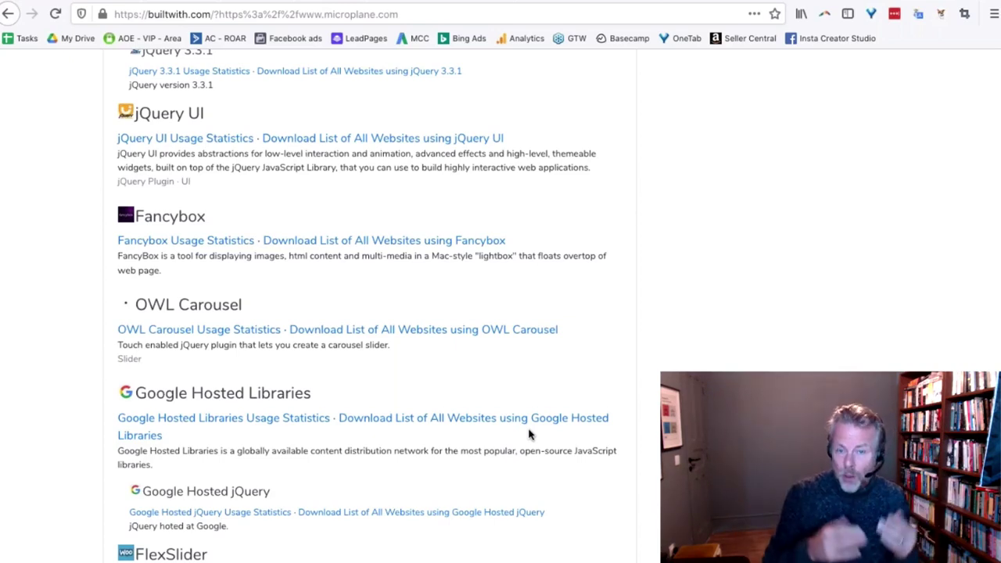
scroll(491, 232, down, 10)
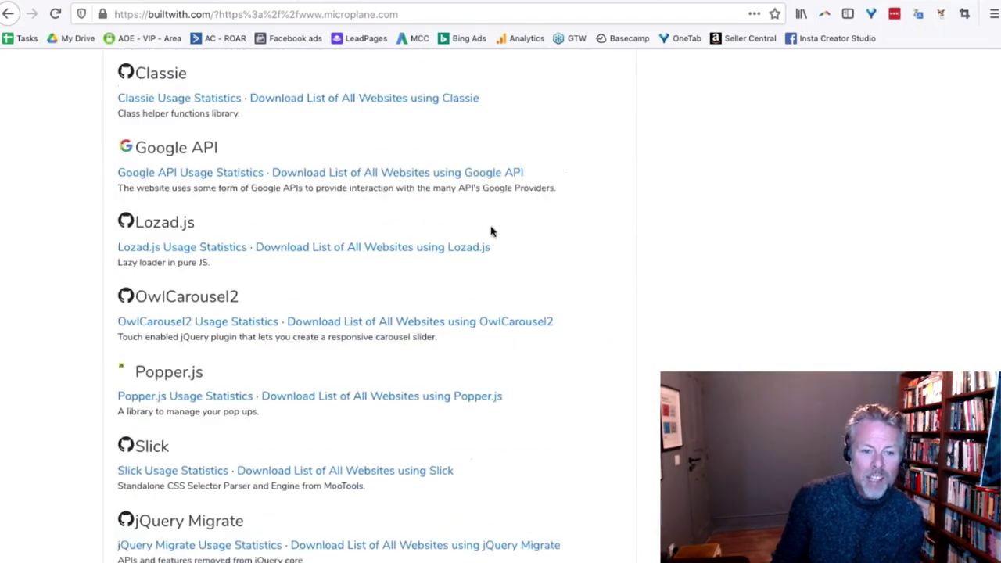
scroll(491, 231, down, 5)
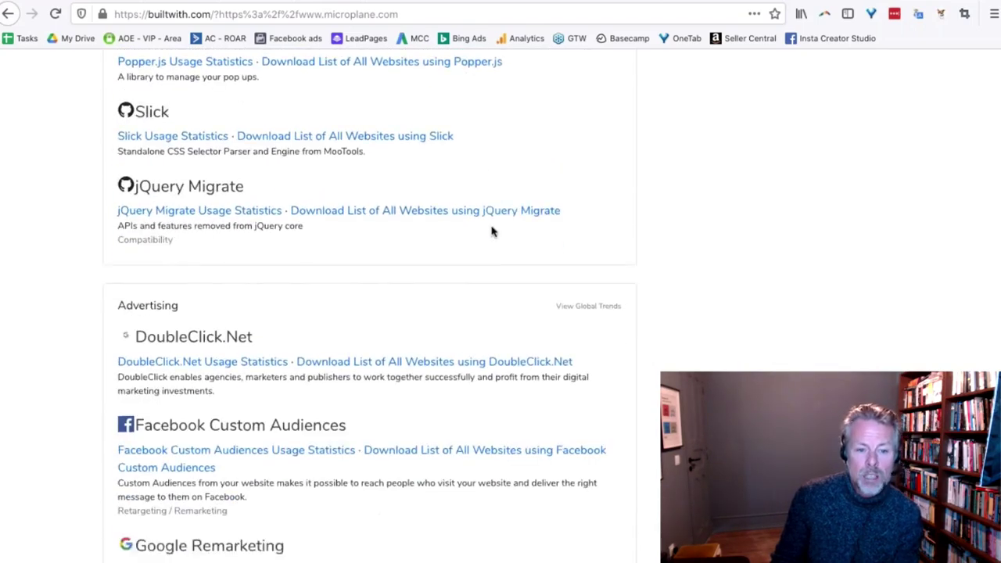
scroll(493, 232, down, 1)
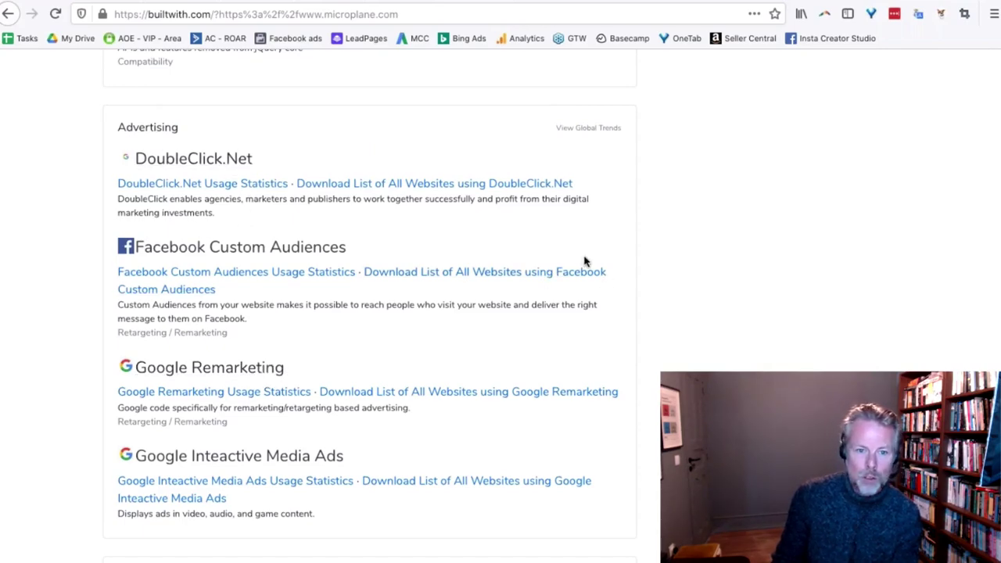
scroll(563, 264, down, 7)
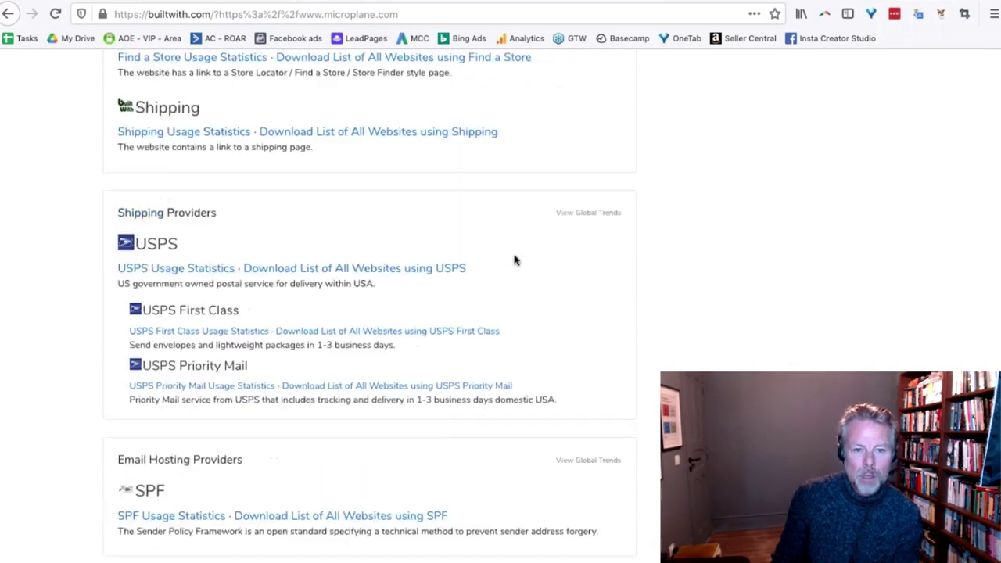
scroll(514, 261, down, 2)
scroll(514, 261, up, 2)
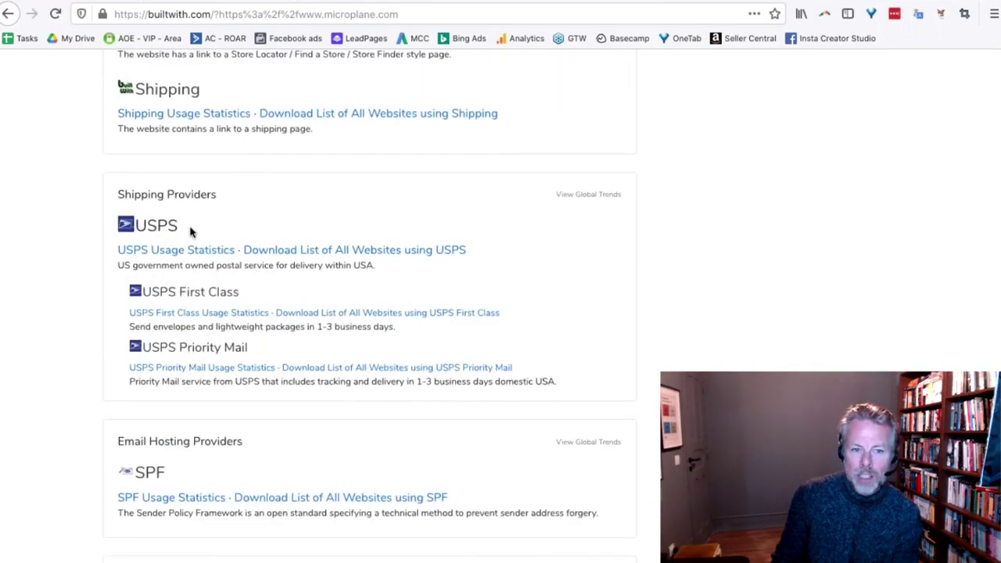
scroll(478, 326, down, 2)
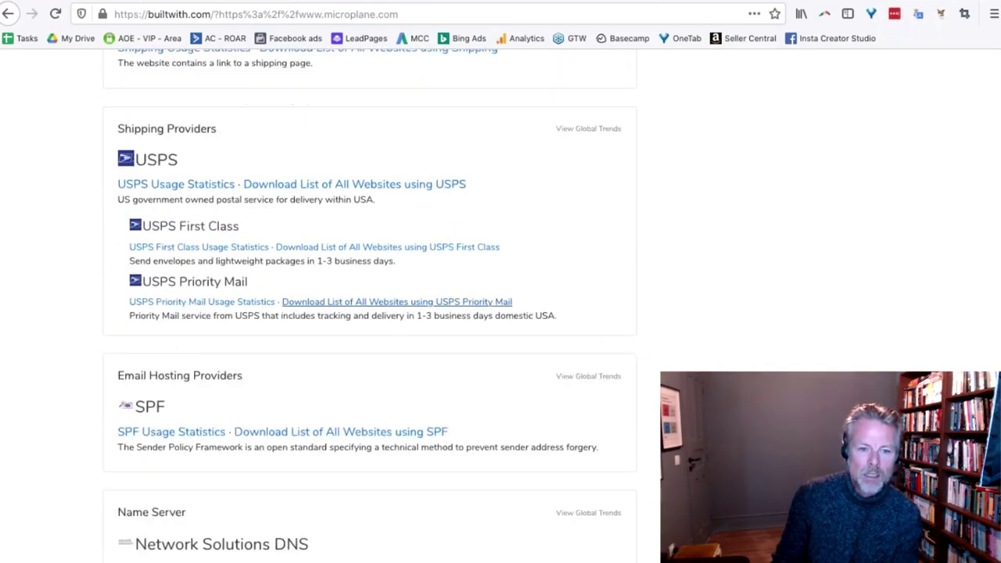
scroll(478, 326, down, 15)
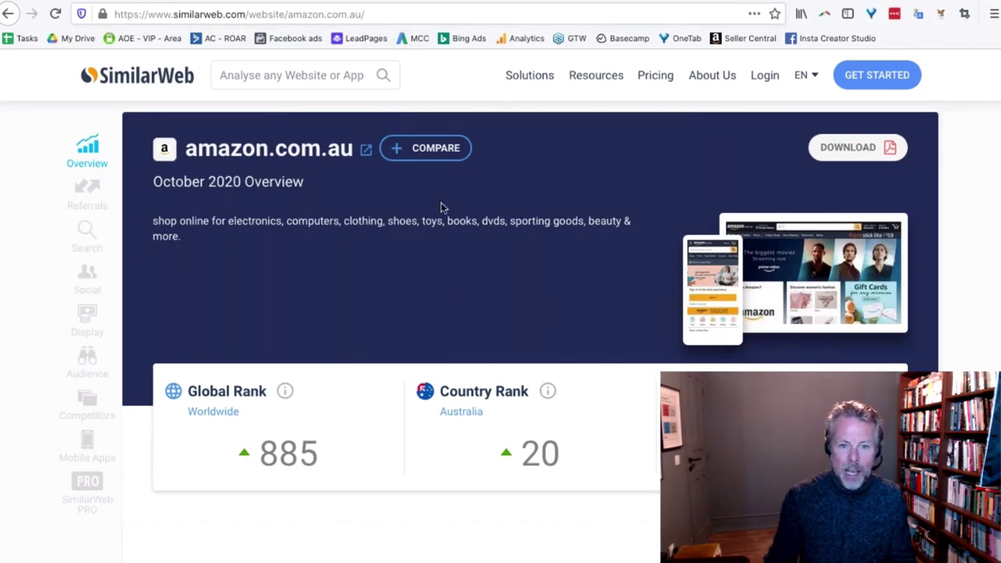
- Review amazon.com.au's traffic overview, highlighting 37.86M total visits and 12.57% visits growth
scroll(939, 298, down, 2)
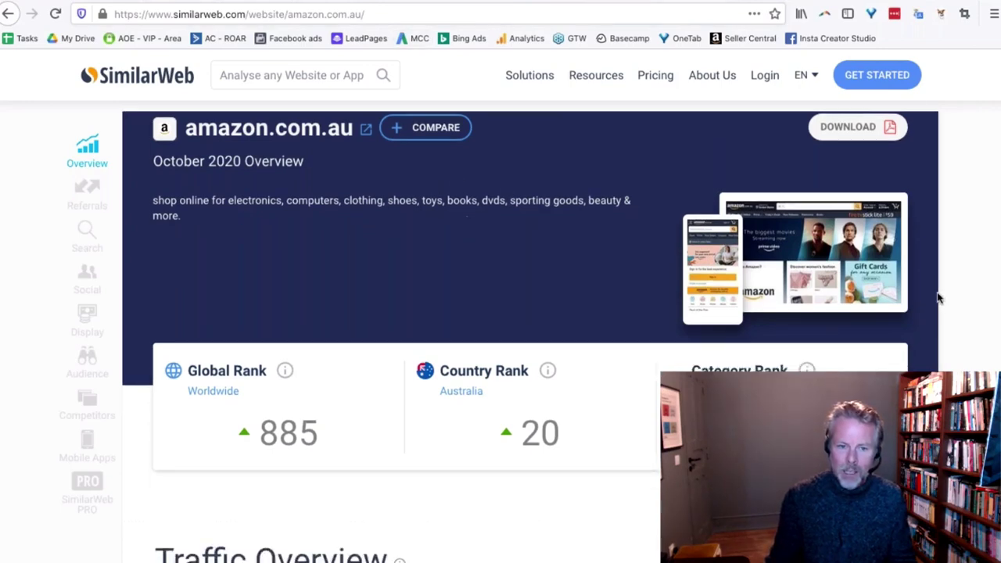
scroll(934, 302, down, 3)
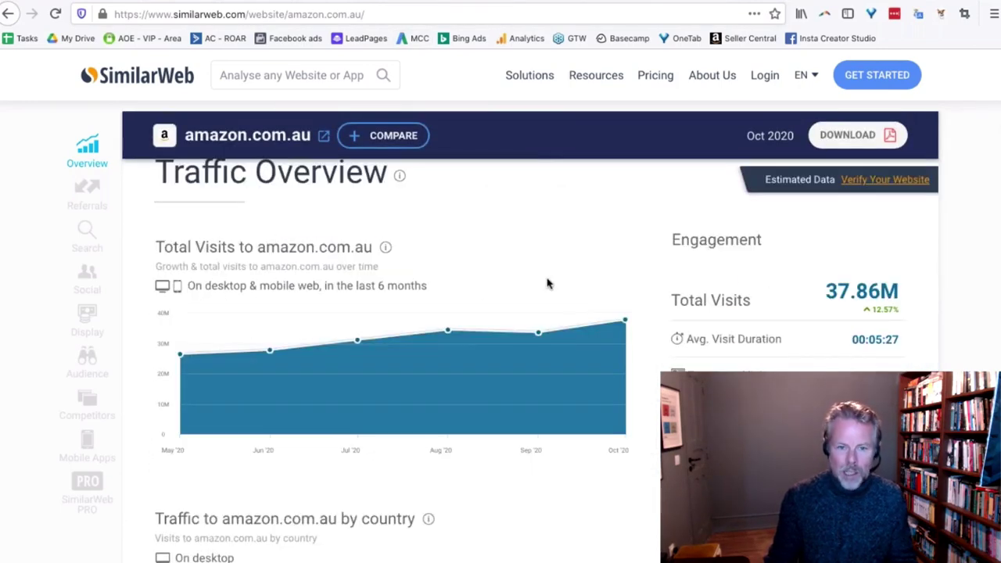
scroll(557, 283, up, 1)
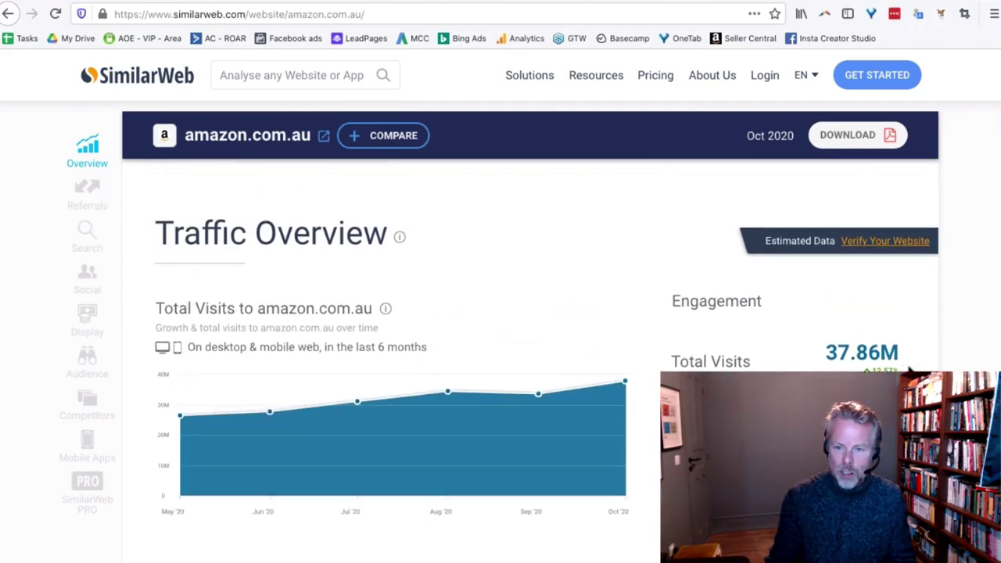
drag(829, 353, 901, 357)
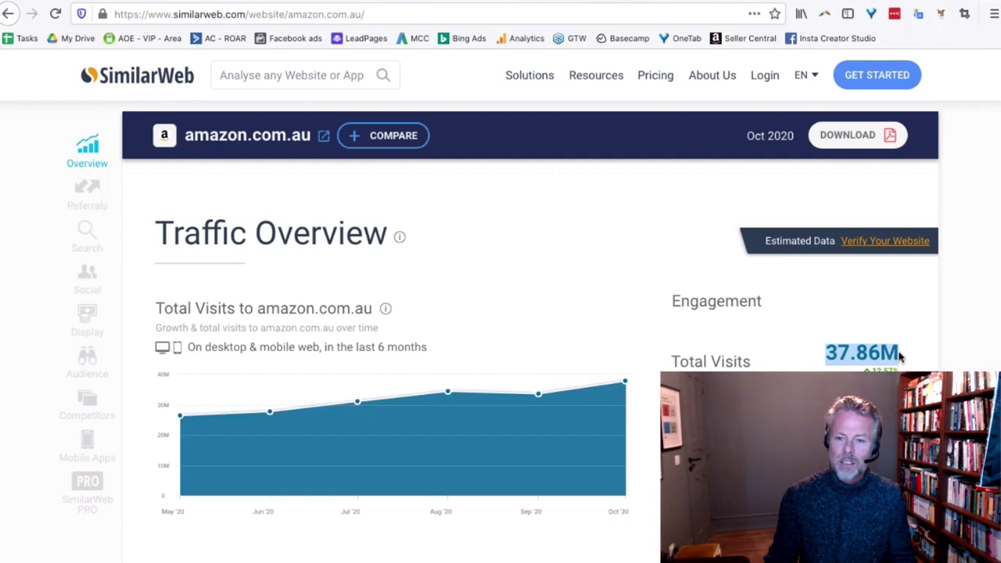
scroll(881, 360, down, 1)
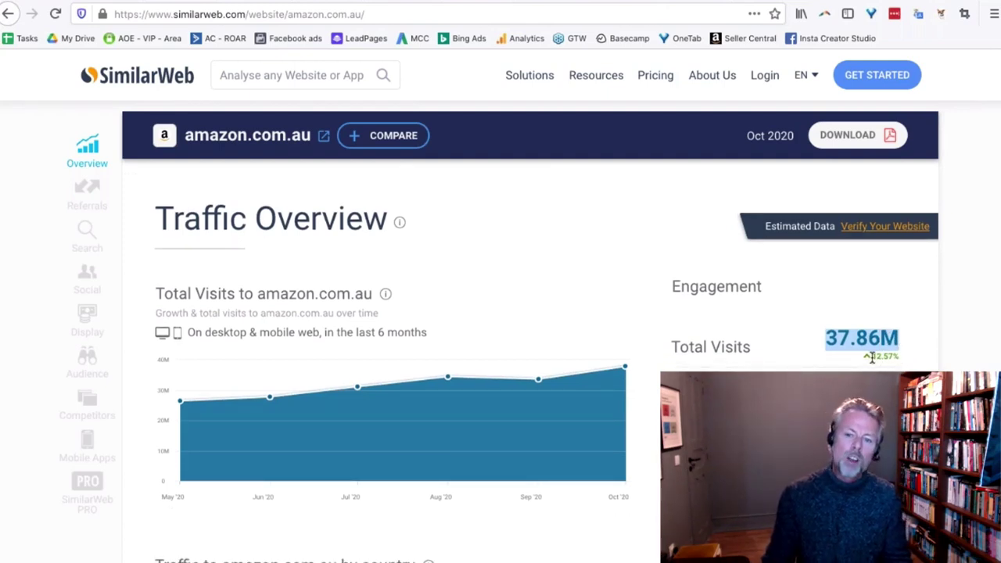
drag(871, 356, 880, 356)
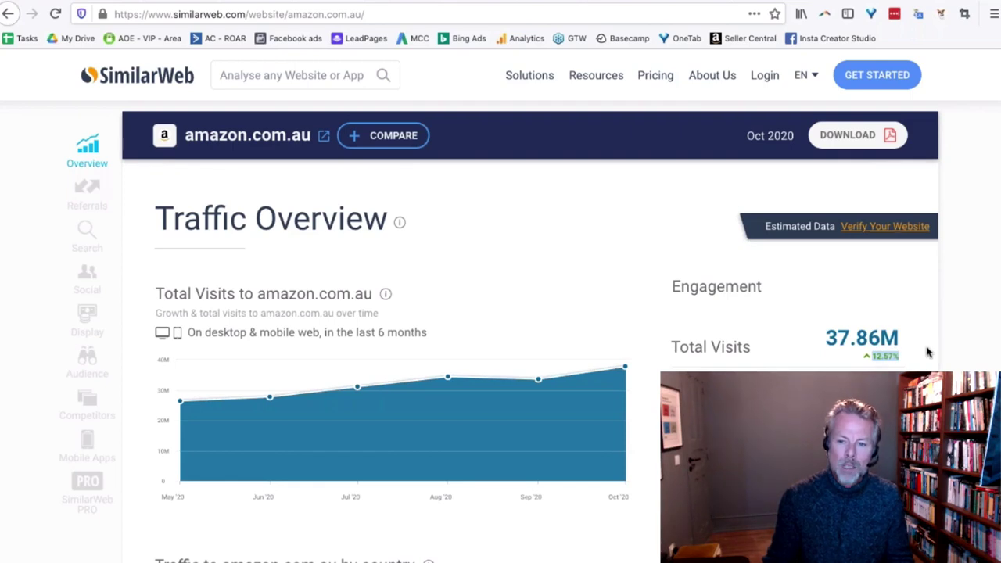
scroll(928, 346, down, 6)
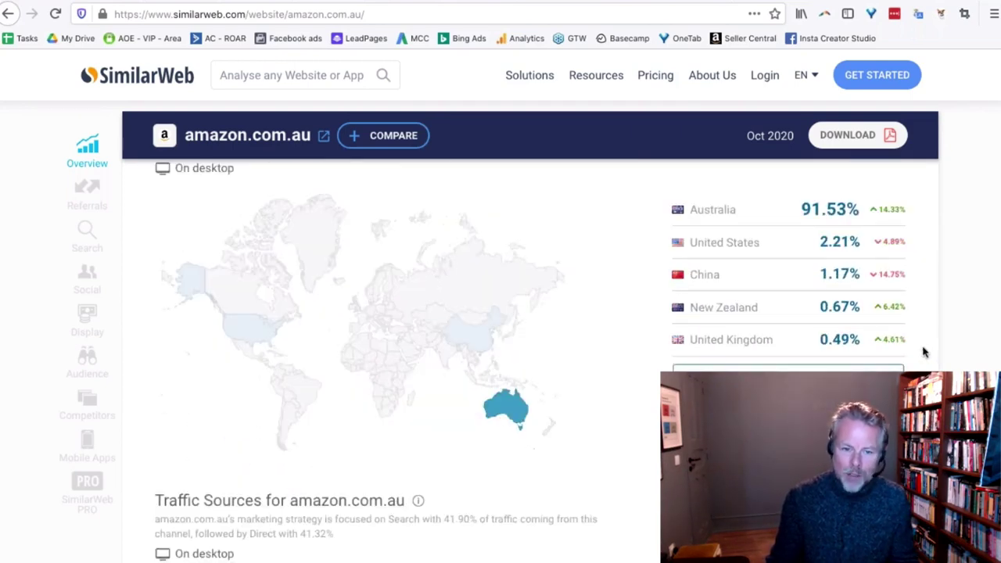
scroll(926, 351, down, 5)
- Scroll to Referrals, highlight its heading, view ozbargain.com.au's info card, then continue to Search
scroll(814, 356, down, 3)
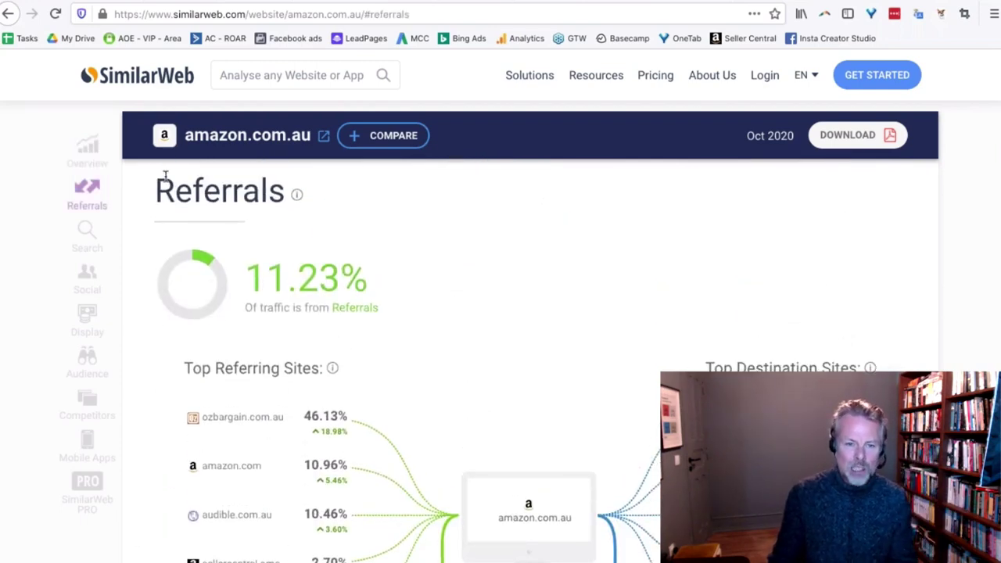
drag(155, 190, 280, 218)
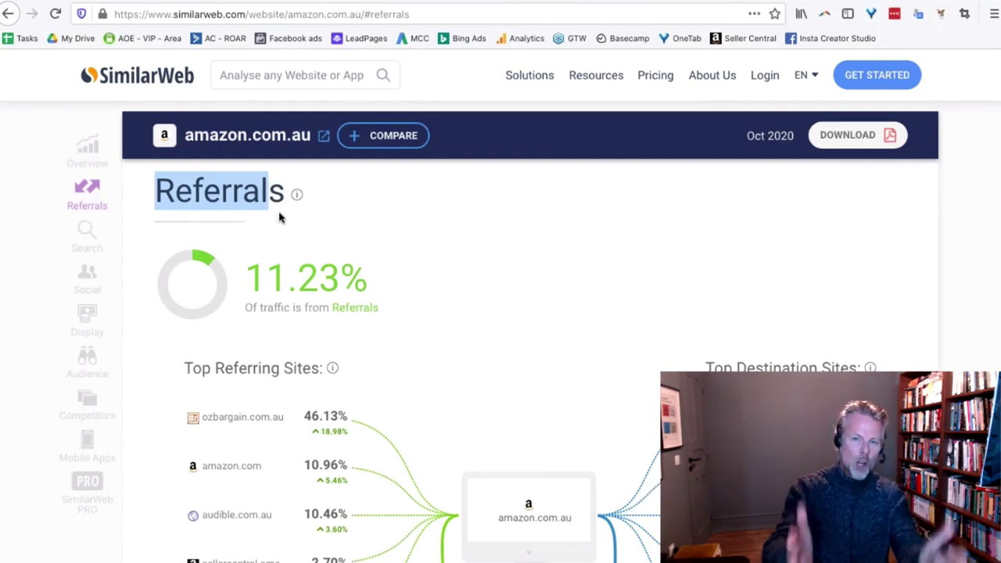
scroll(361, 360, down, 1)
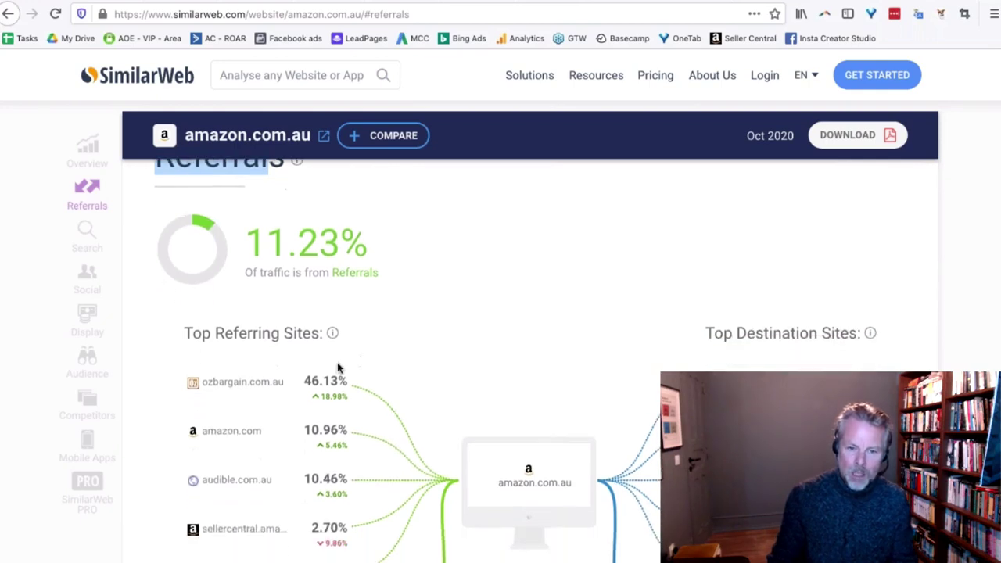
mouse_move(239, 389)
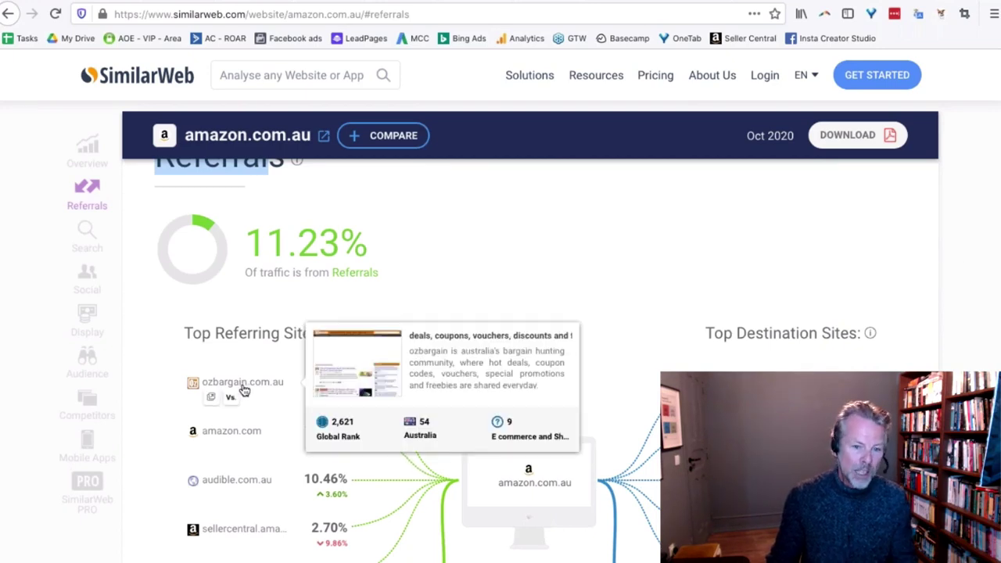
scroll(939, 313, down, 5)
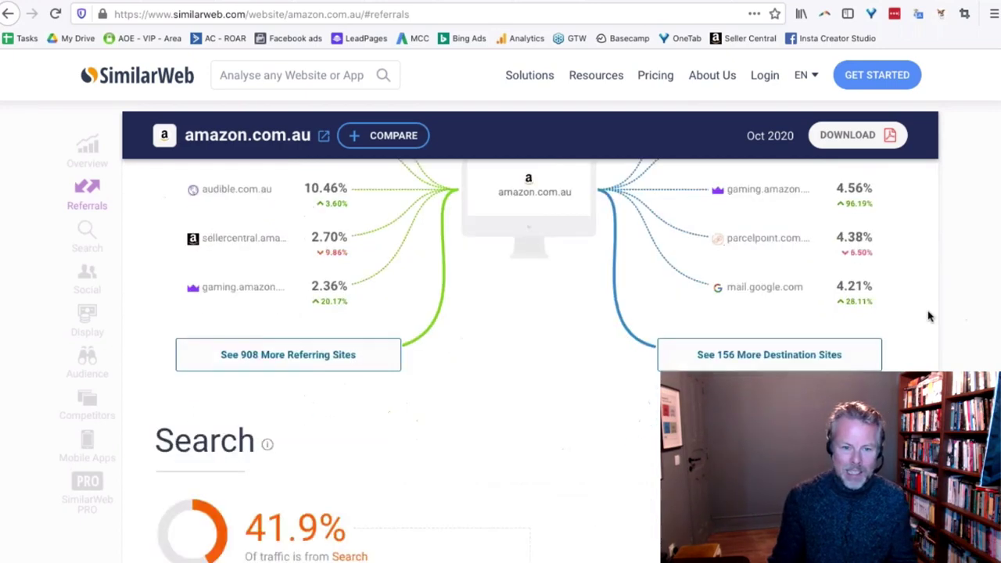
- Highlight the 70.50% organic and 29.50% paid shares, then scroll past top keywords to Social
scroll(427, 314, down, 3)
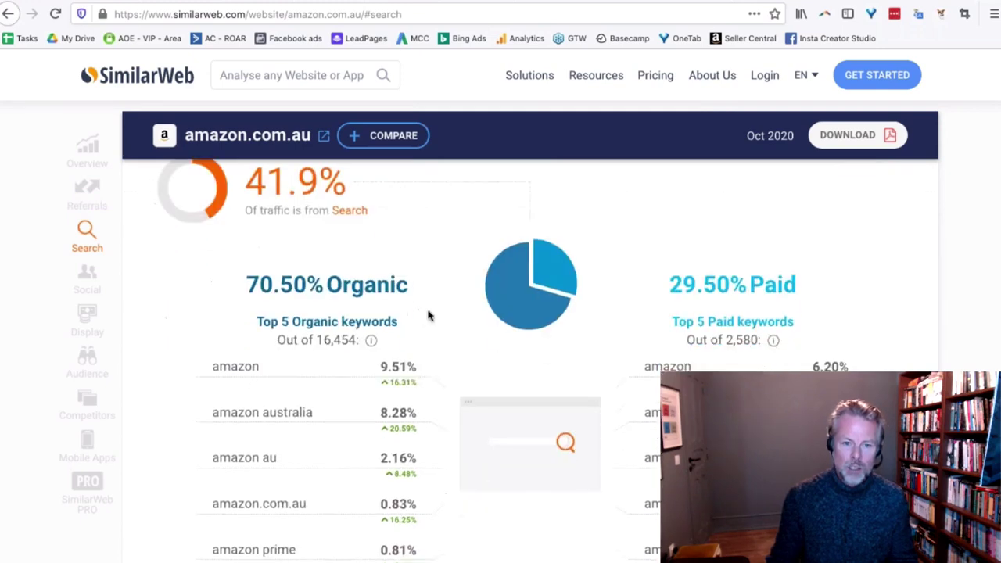
drag(406, 234, 239, 233)
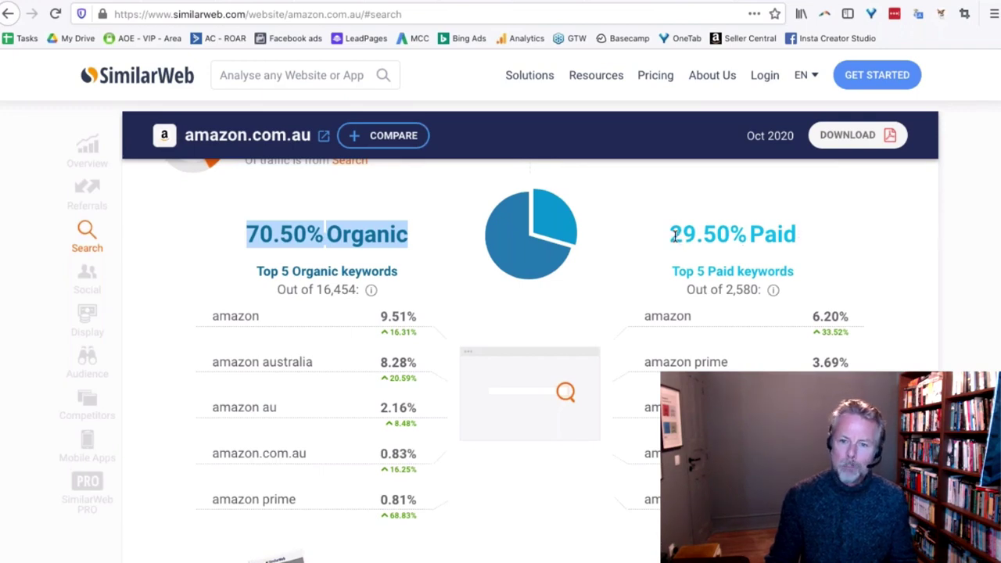
drag(671, 235, 795, 235)
scroll(925, 273, down, 2)
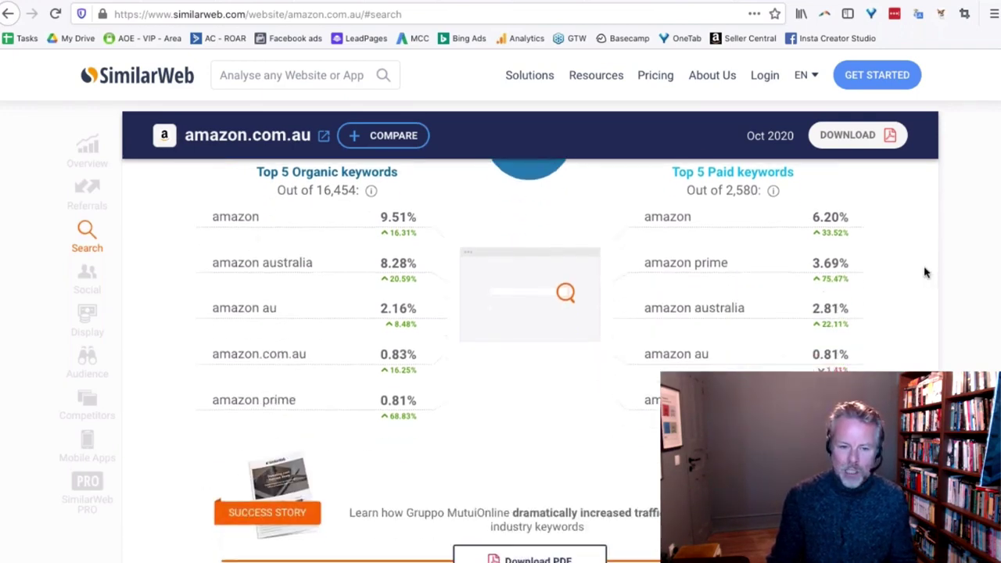
scroll(926, 273, down, 5)
drag(156, 245, 245, 249)
scroll(438, 305, down, 1)
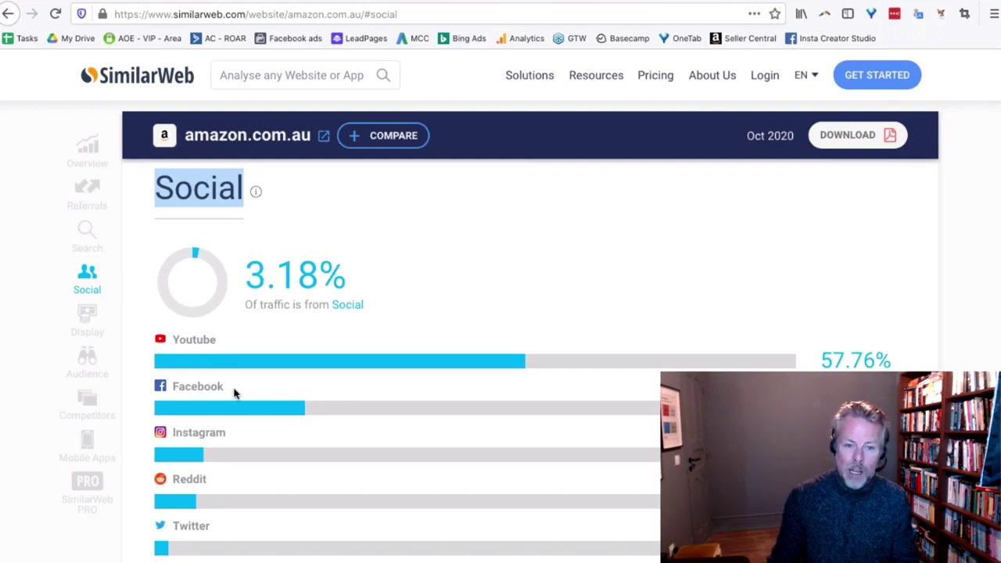
click(211, 491)
double_click(175, 487)
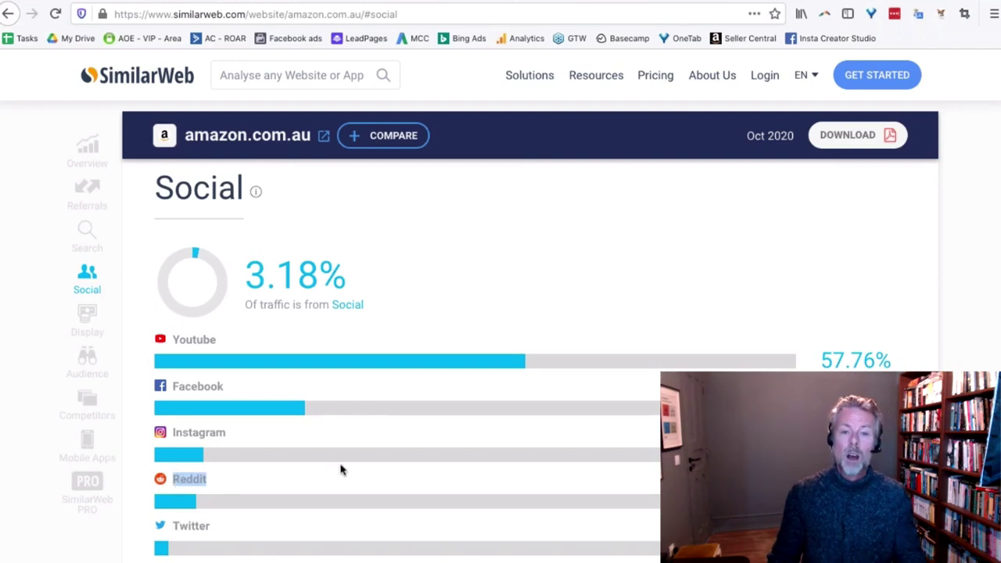
scroll(336, 468, down, 1)
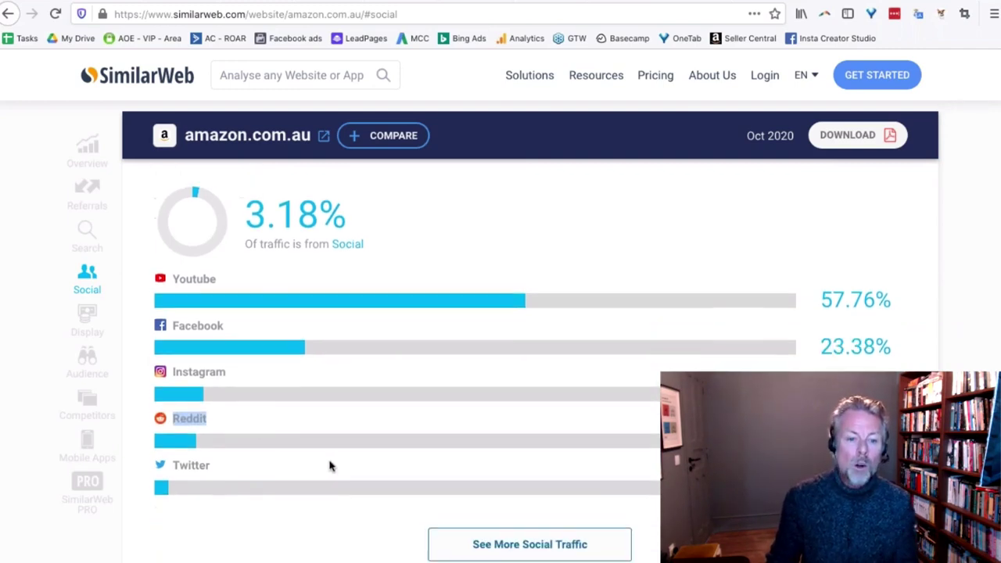
click(235, 423)
double_click(178, 423)
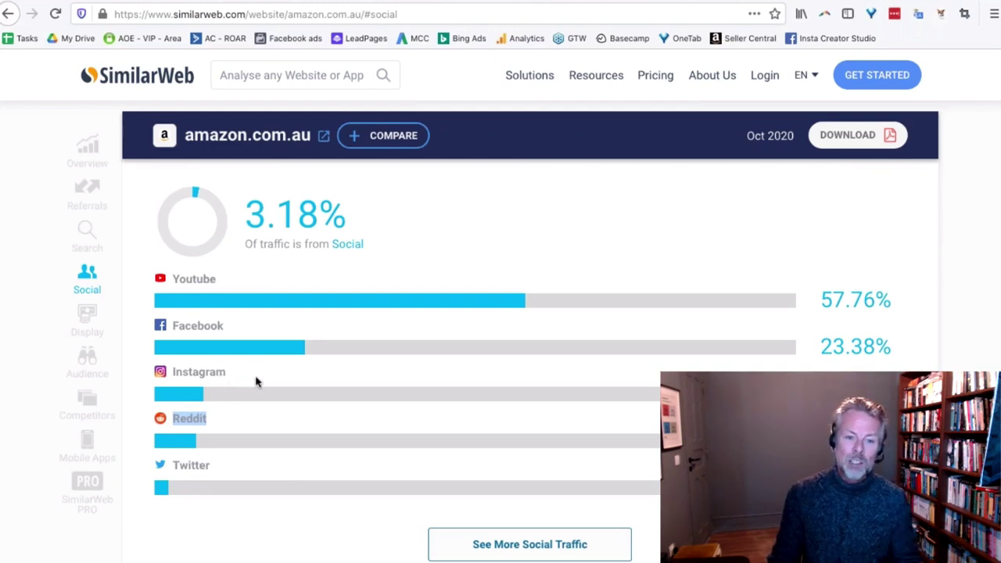
drag(257, 384, 152, 280)
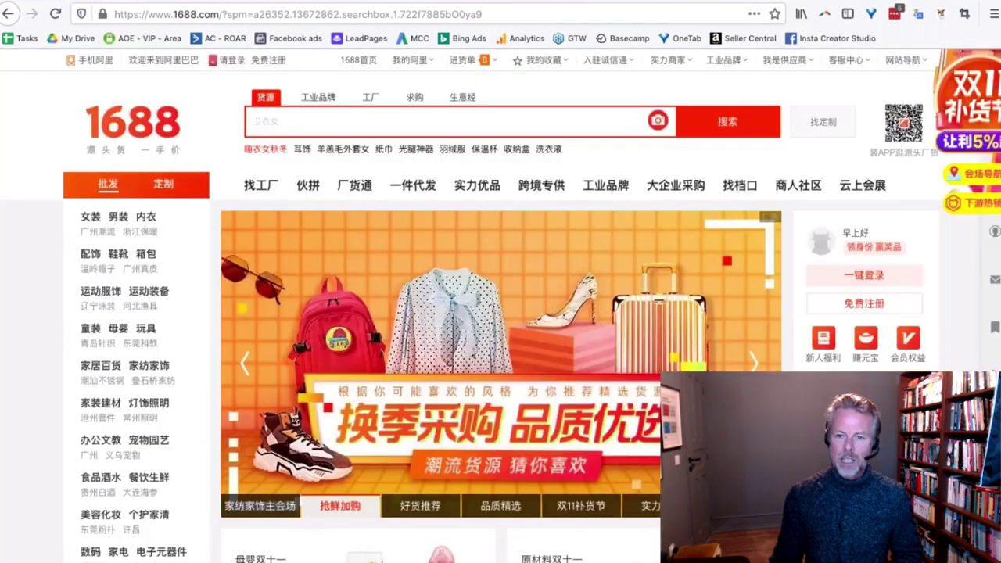
- Start a 1688.com image search using the camera icon in the search box
click(640, 131)
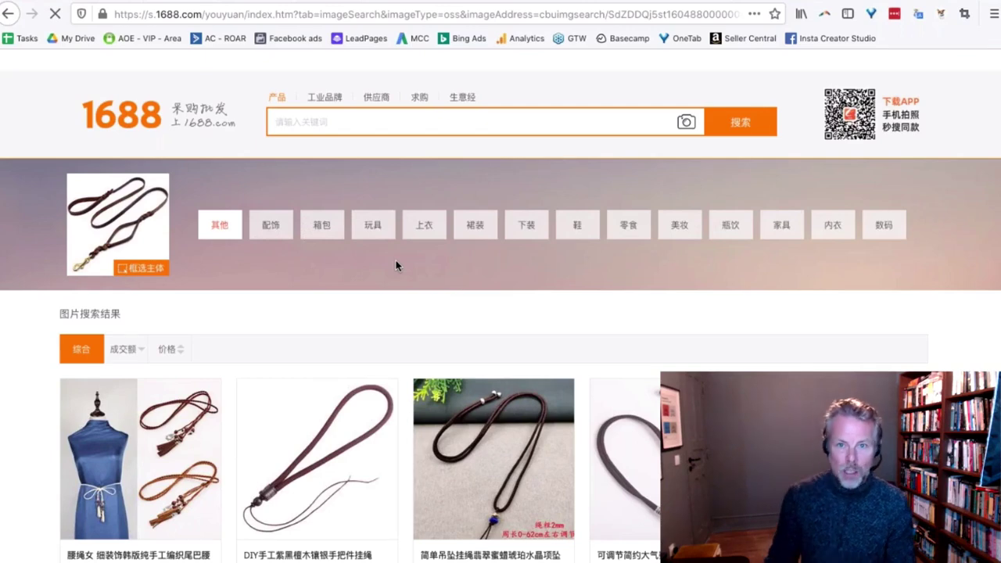
- Browse the leash image-search results and highlight the ¥35.00 price
scroll(507, 277, down, 5)
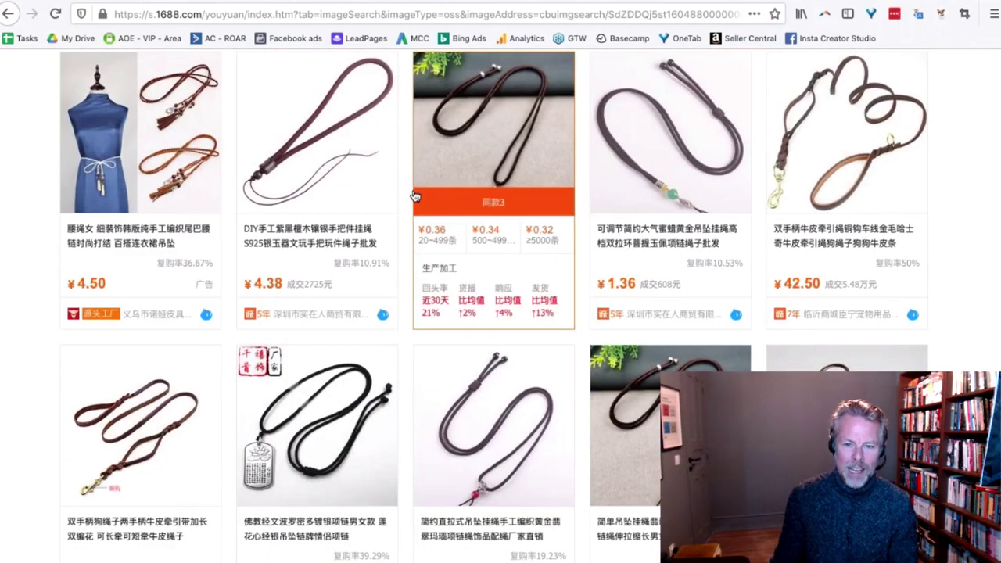
scroll(411, 190, down, 3)
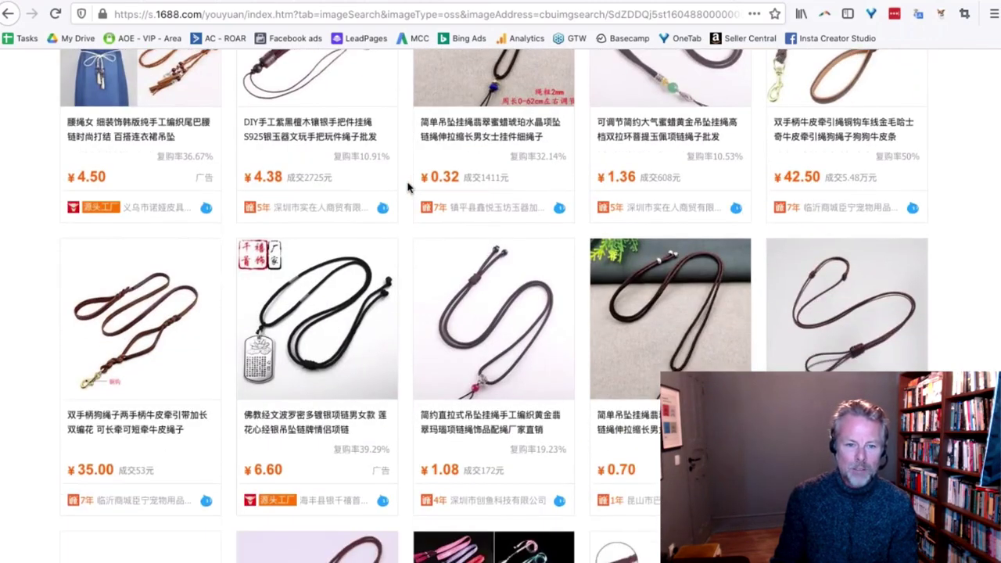
scroll(405, 187, down, 1)
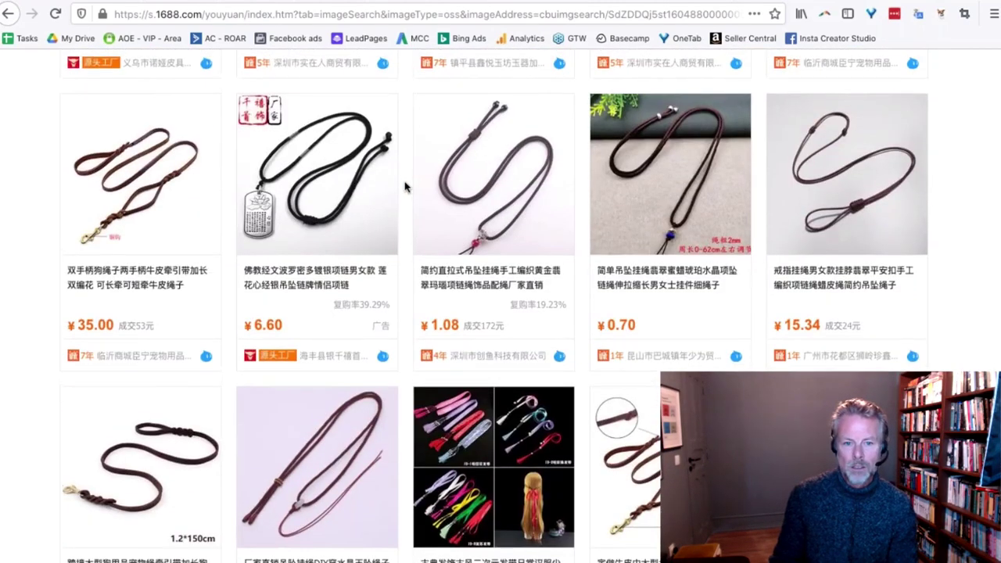
scroll(419, 345, up, 2)
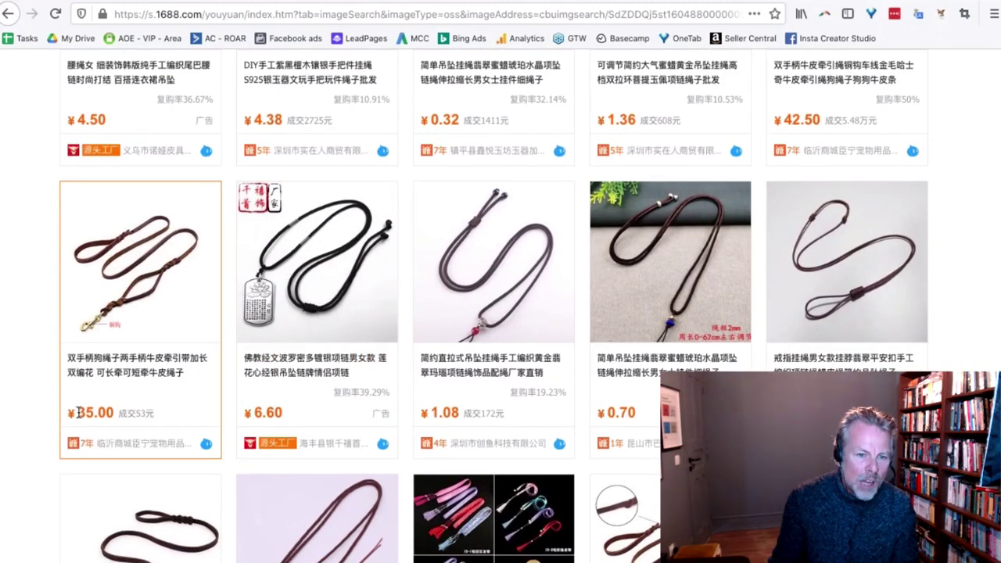
double_click(80, 413)
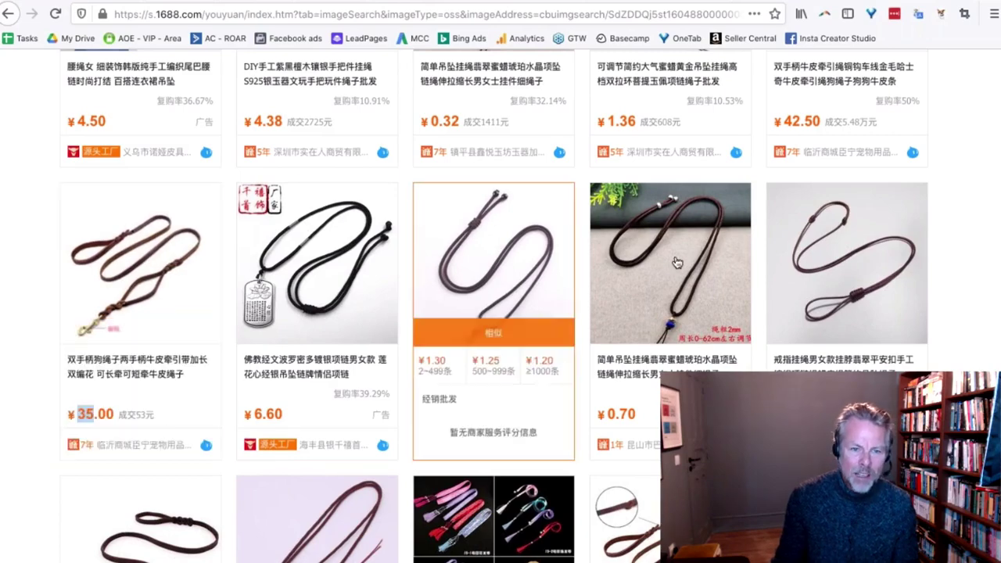
- Scroll through more 1688 results, then switch to the Soovle tab
scroll(677, 262, down, 5)
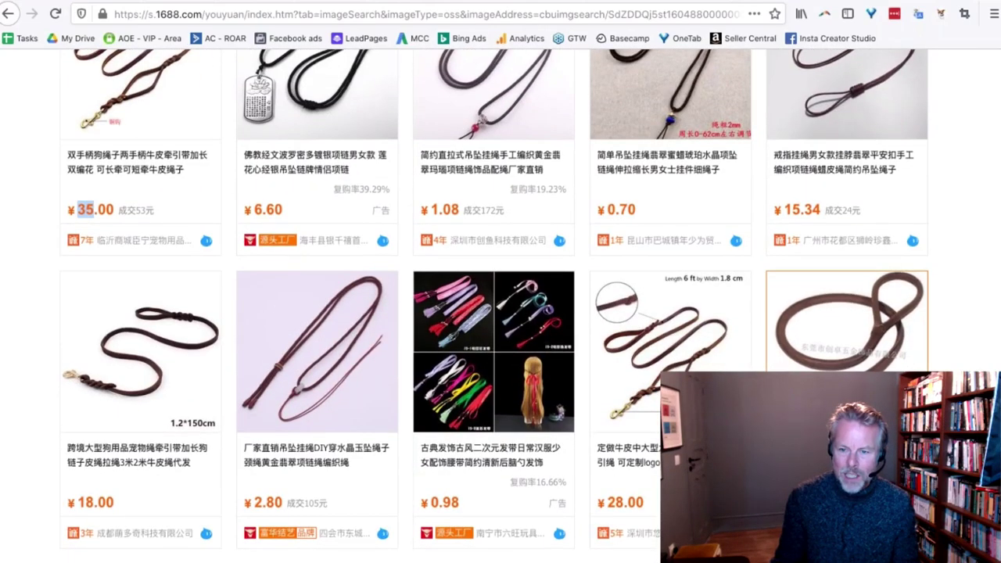
scroll(227, 370, down, 3)
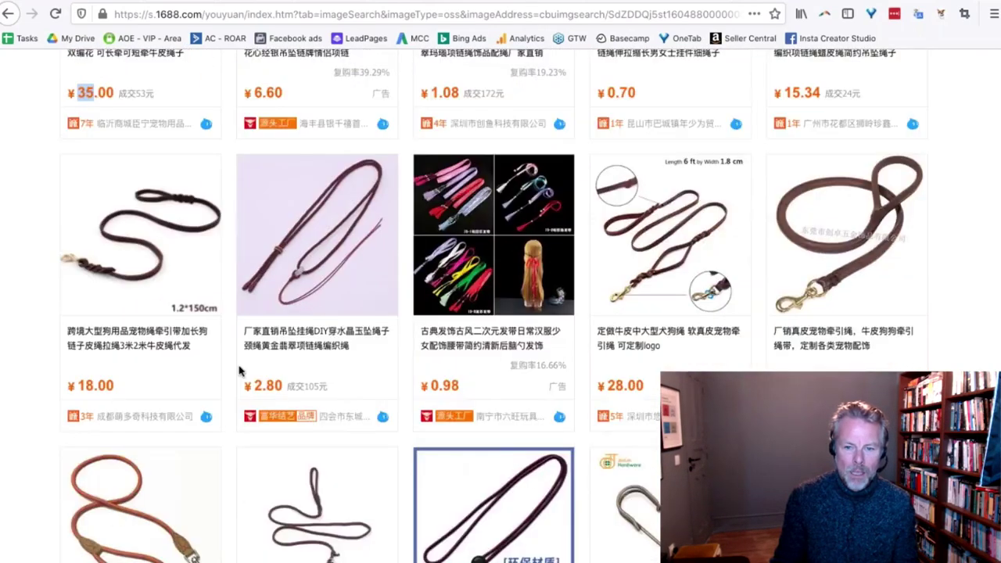
scroll(240, 371, down, 5)
scroll(196, 344, up, 20)
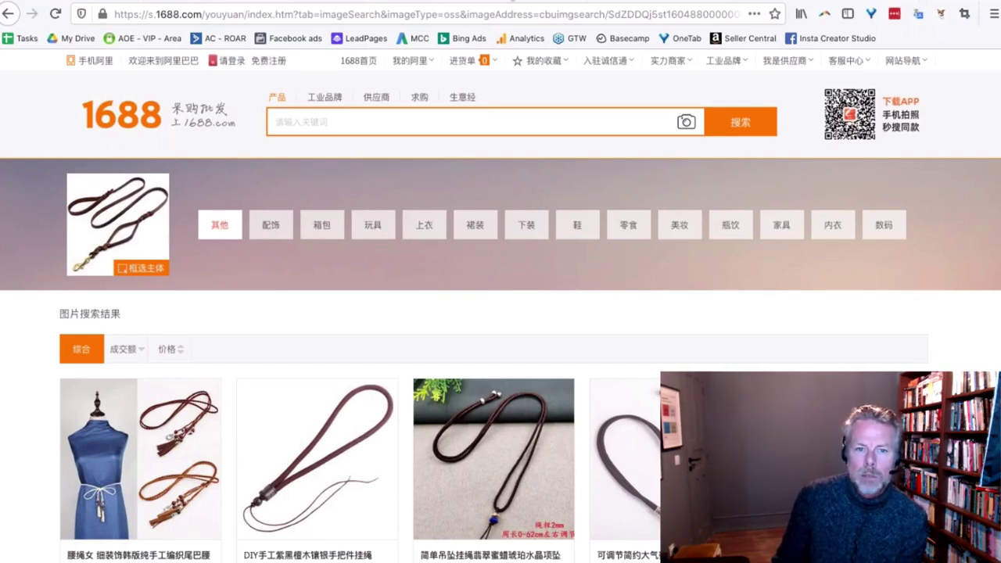
click(241, 1)
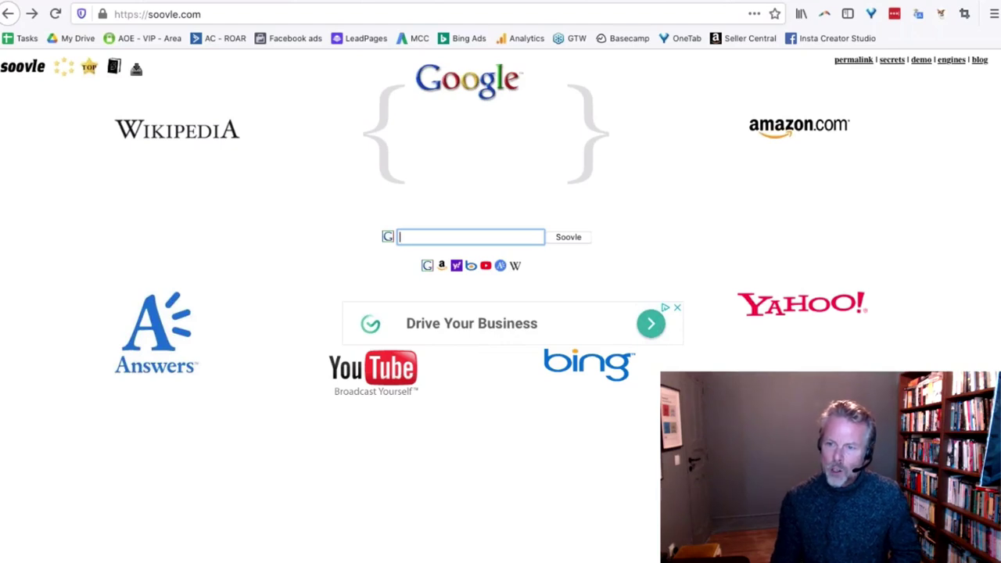
- Search Soovle for 'diapers' to compare suggestions from Google, Amazon, YouTube and other engines
key(super+Tab)
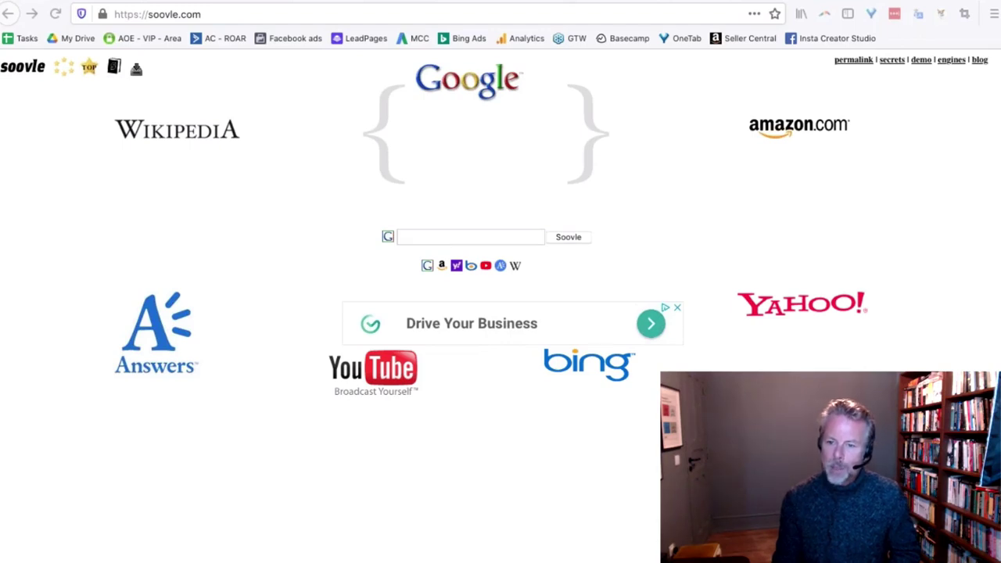
click(459, 238)
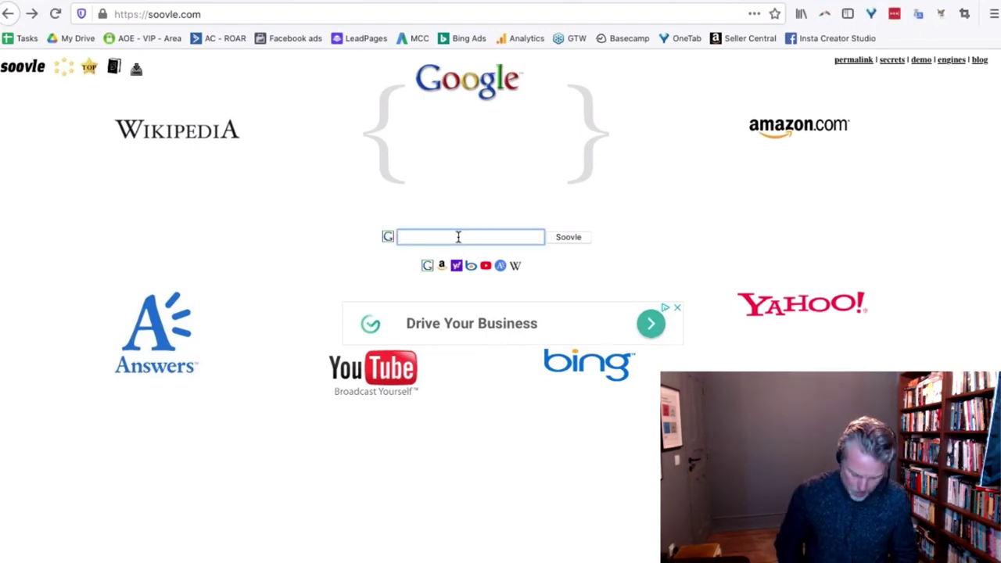
text(diapers)
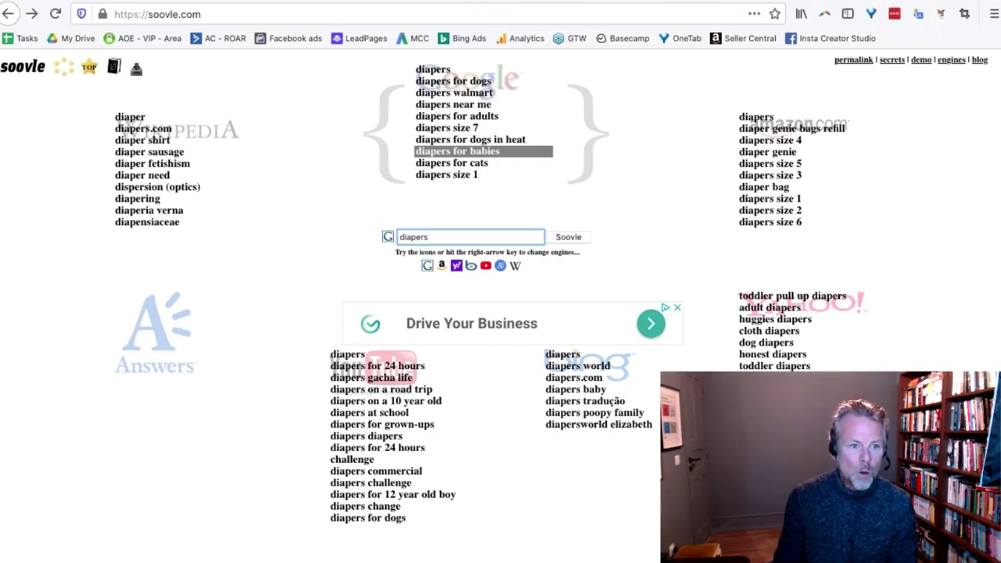
key(alt+Tab)
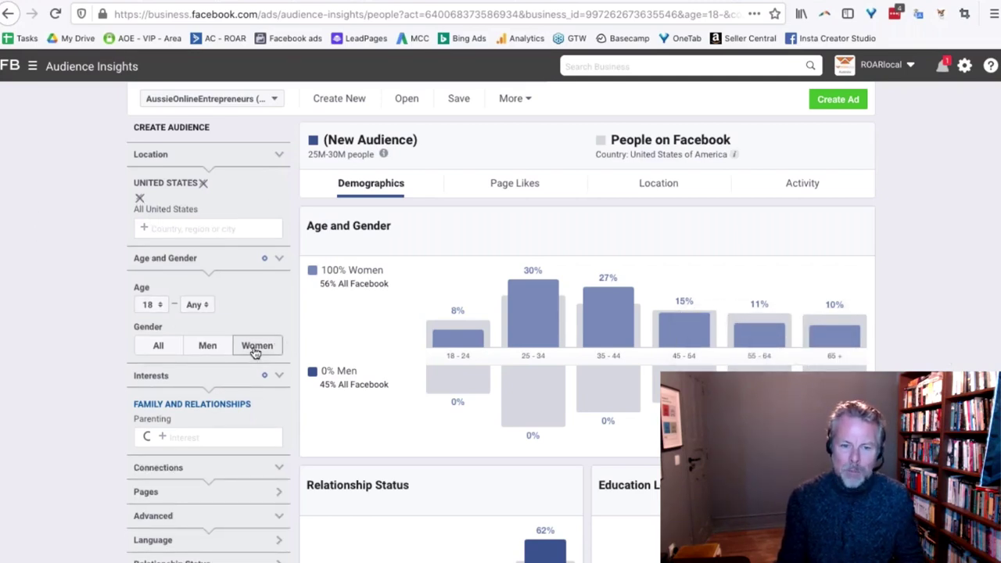
- Replace the Parenting interest with Motherhood from the Family and relationships category
scroll(37, 338, down, 3)
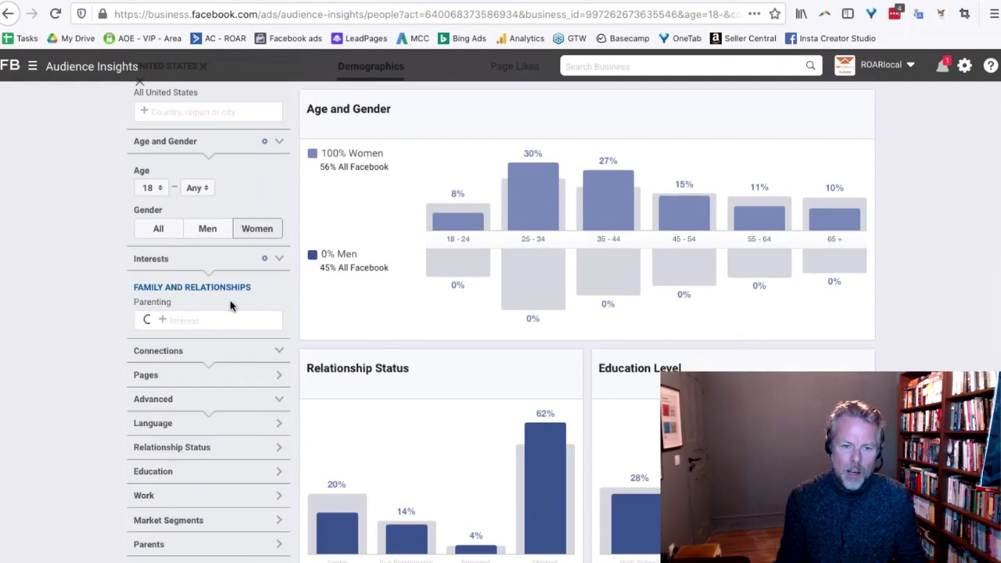
click(280, 288)
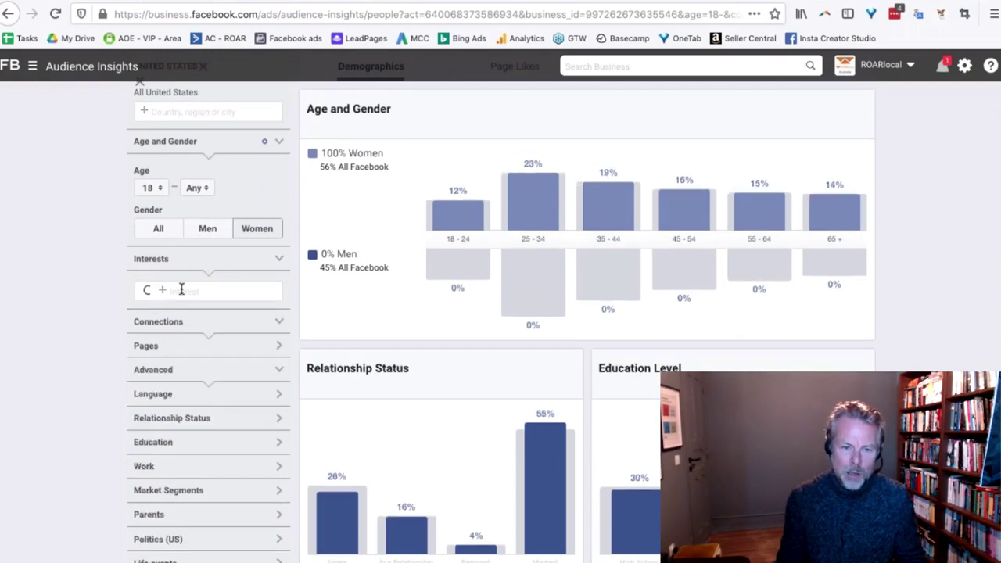
click(220, 291)
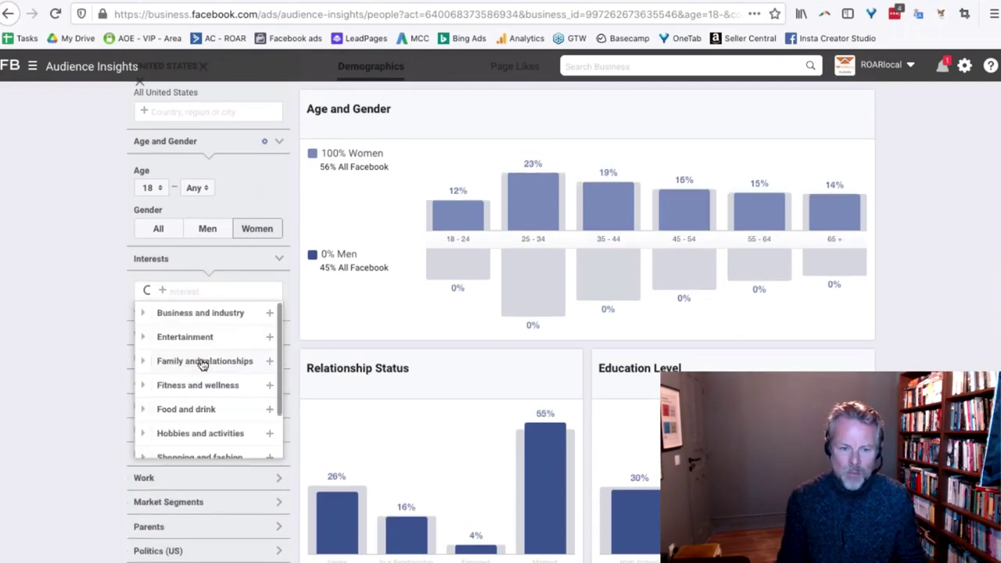
click(142, 362)
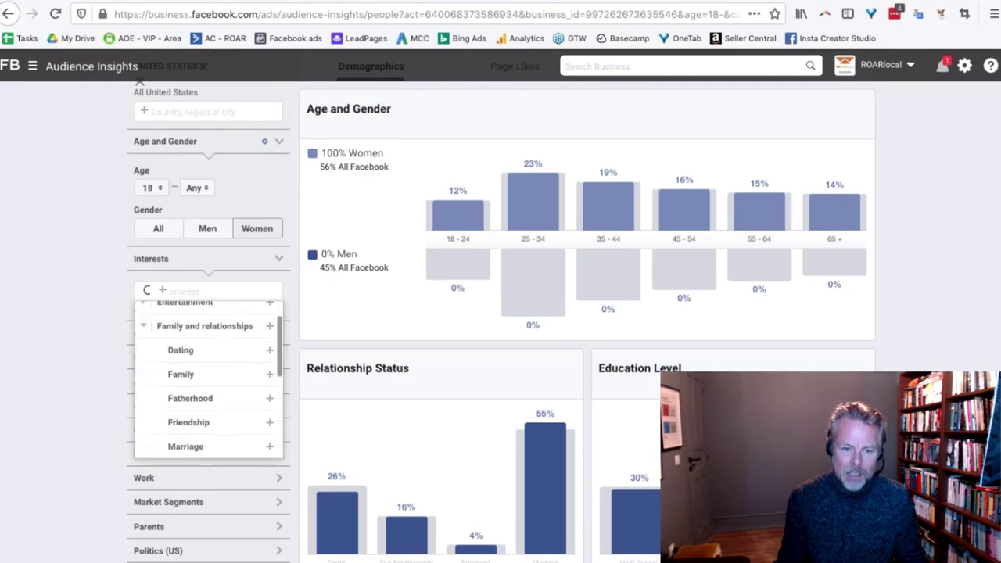
scroll(249, 391, down, 2)
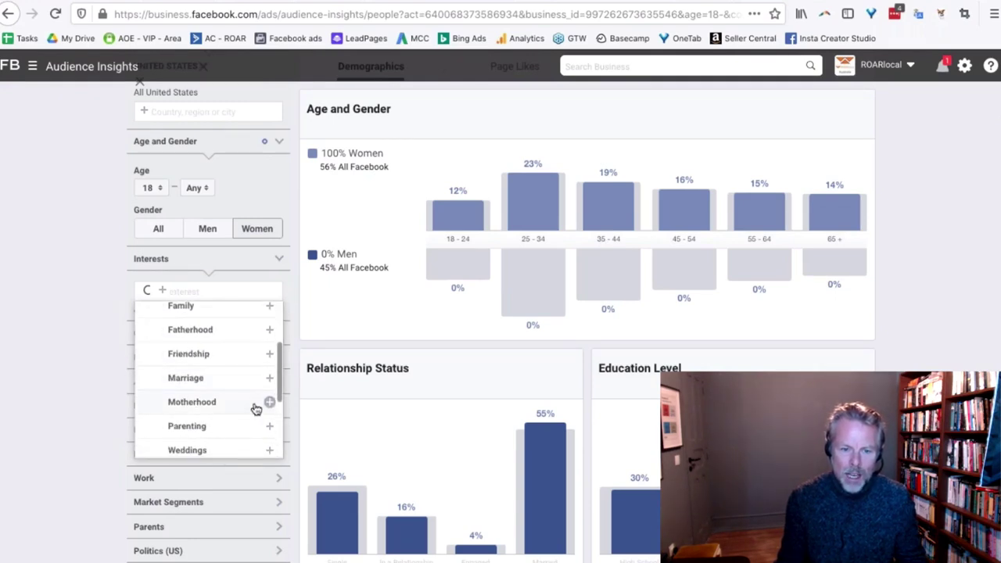
click(219, 404)
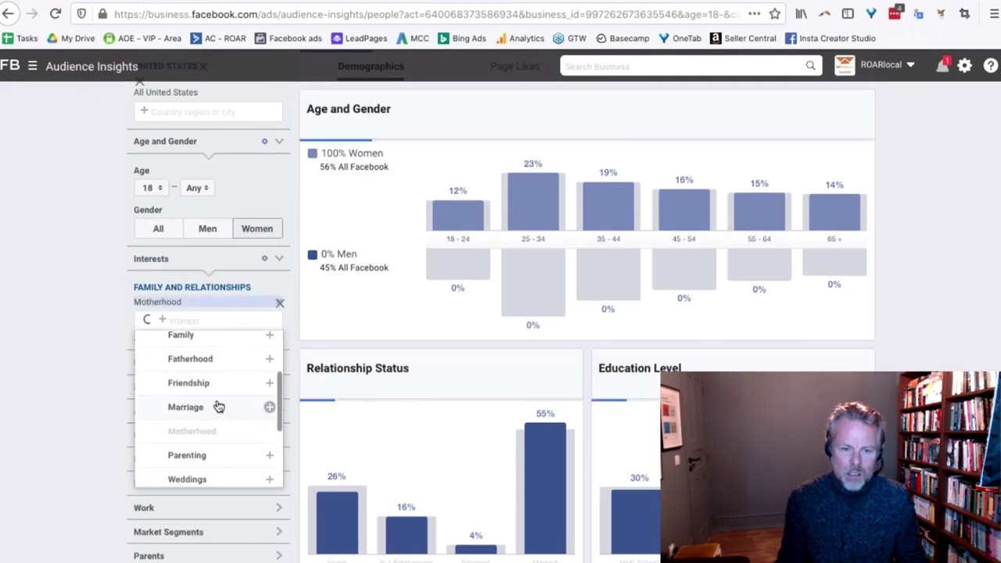
click(60, 309)
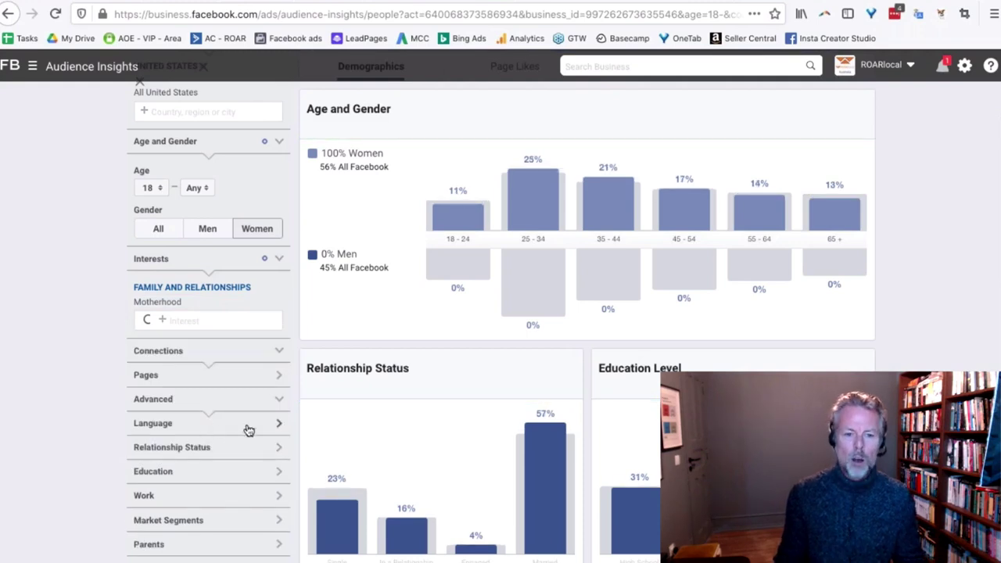
- Restrict the audience's relationship status to Married
click(278, 427)
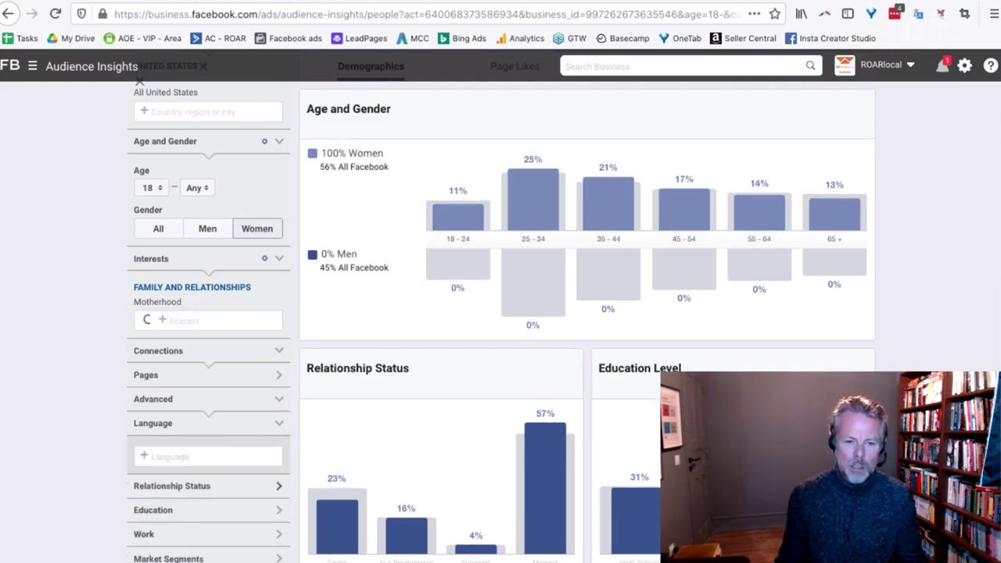
click(225, 486)
scroll(219, 483, down, 2)
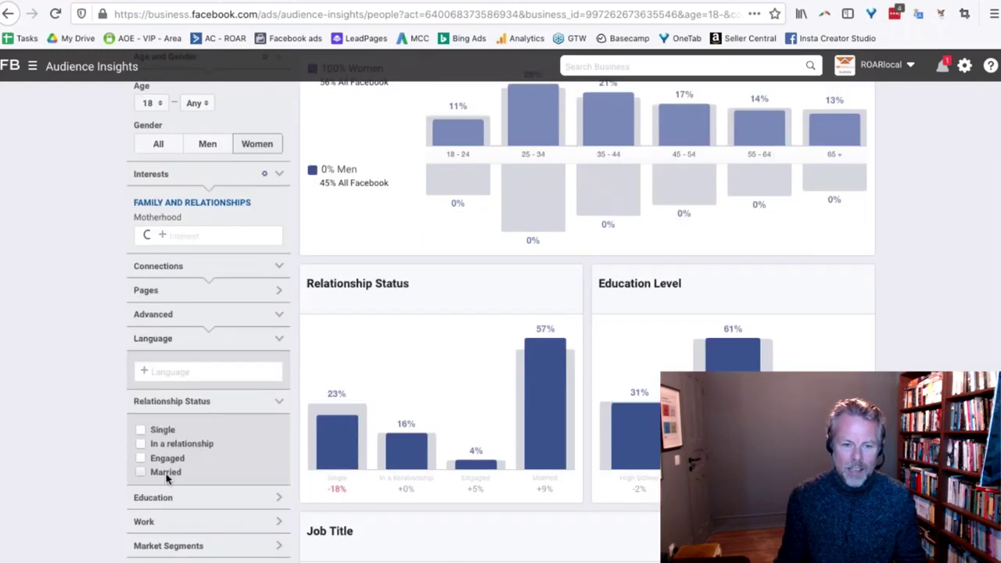
click(165, 475)
- Limit the audience to parents of children aged 0-2 years
scroll(91, 459, down, 1)
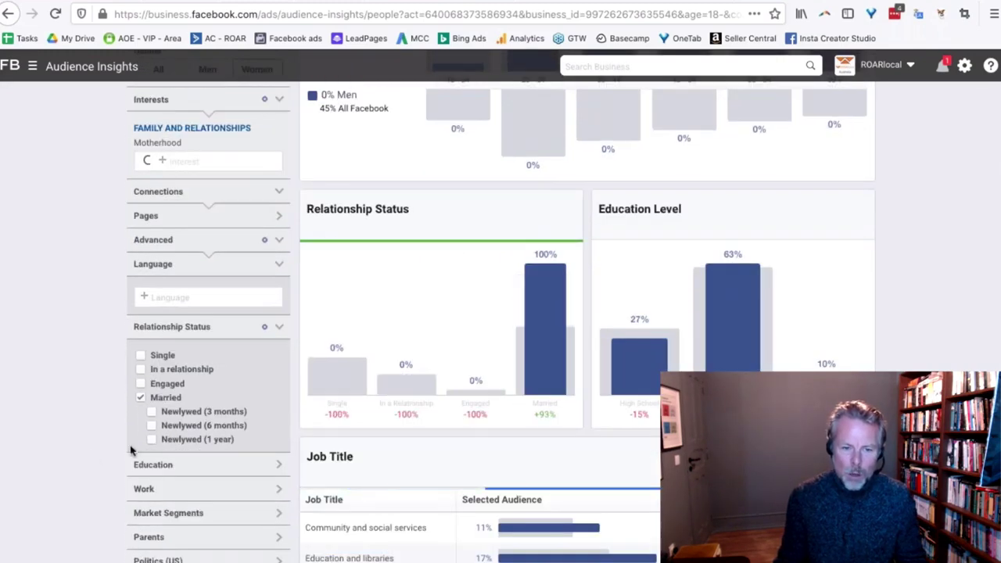
scroll(41, 436, down, 1)
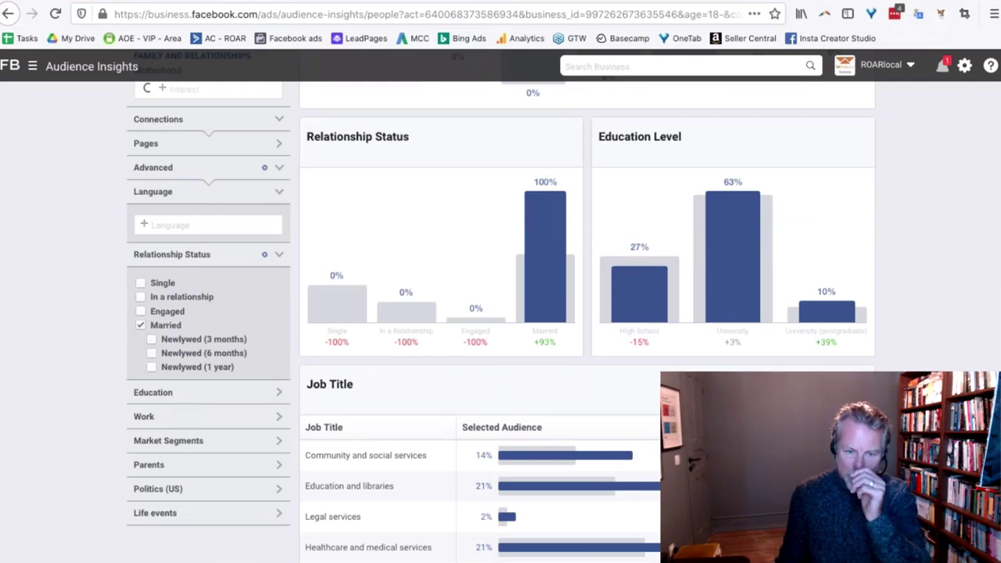
click(212, 466)
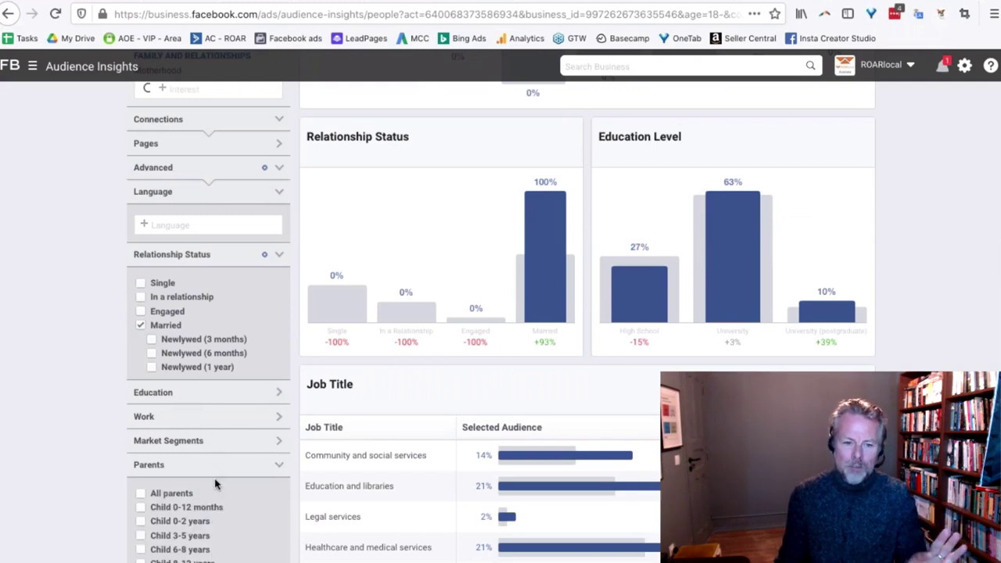
scroll(214, 481, down, 1)
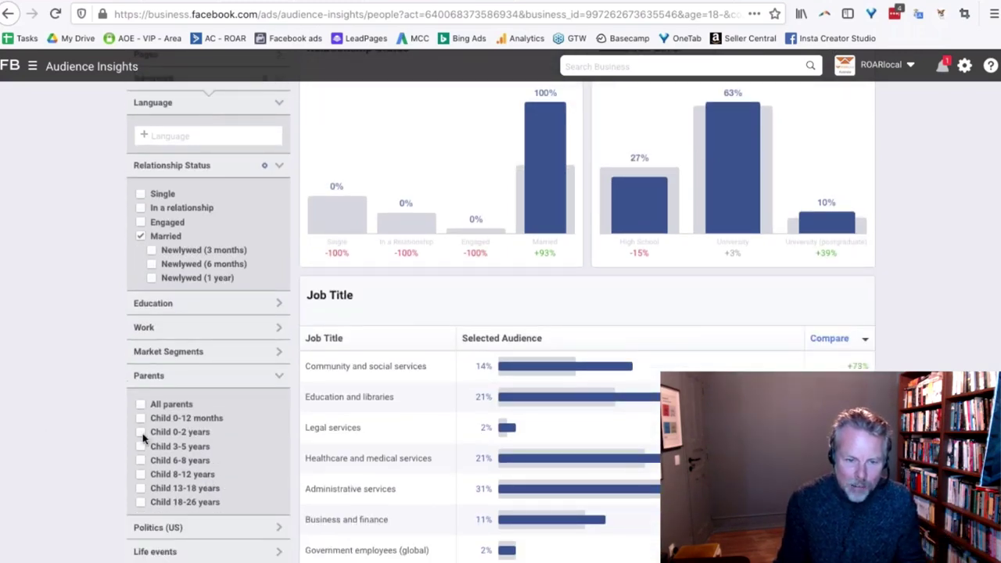
click(141, 433)
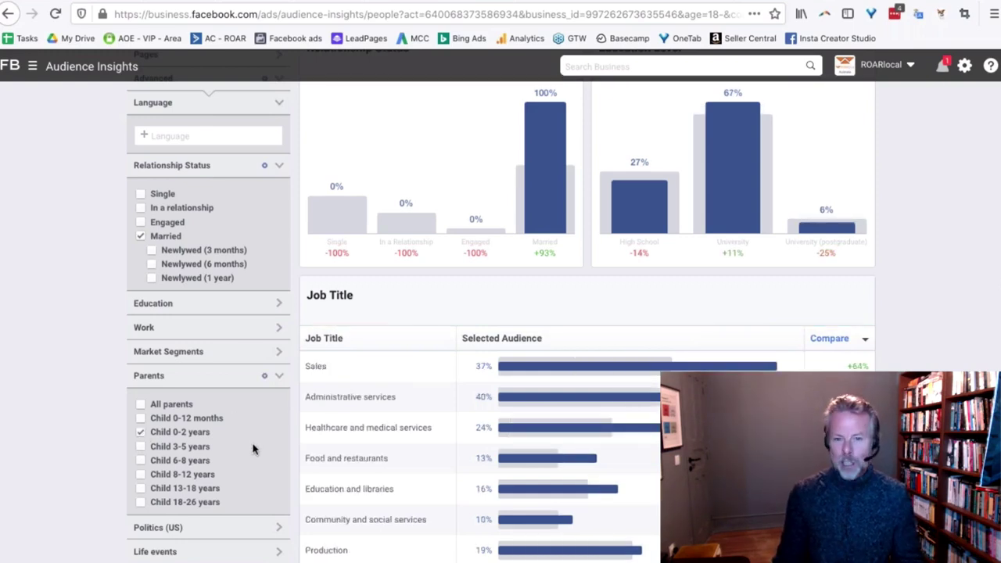
- Scroll through the 500K–600K audience's demographic charts and return to the top
scroll(253, 449, up, 1)
scroll(253, 449, up, 5)
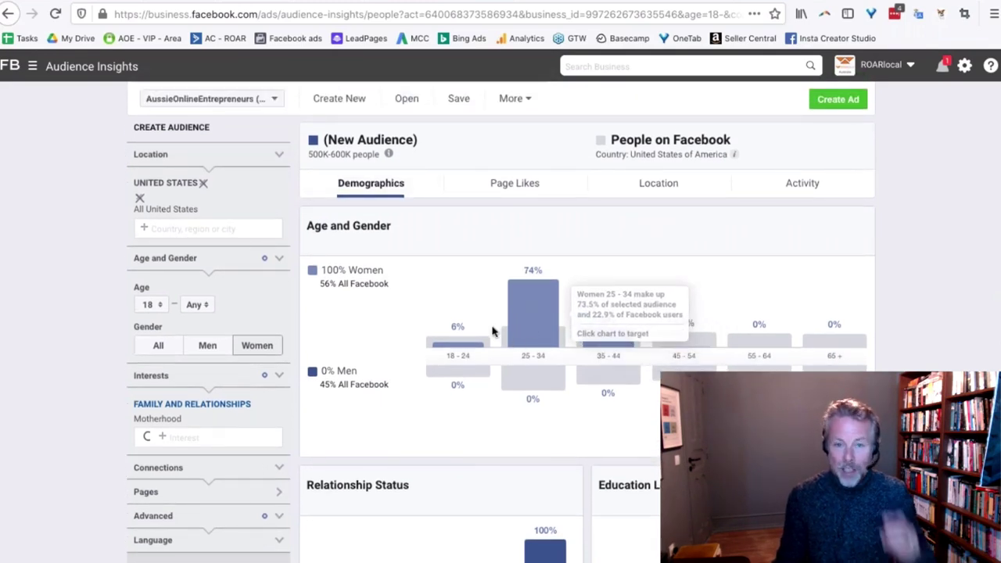
scroll(444, 313, down, 1)
scroll(447, 313, down, 2)
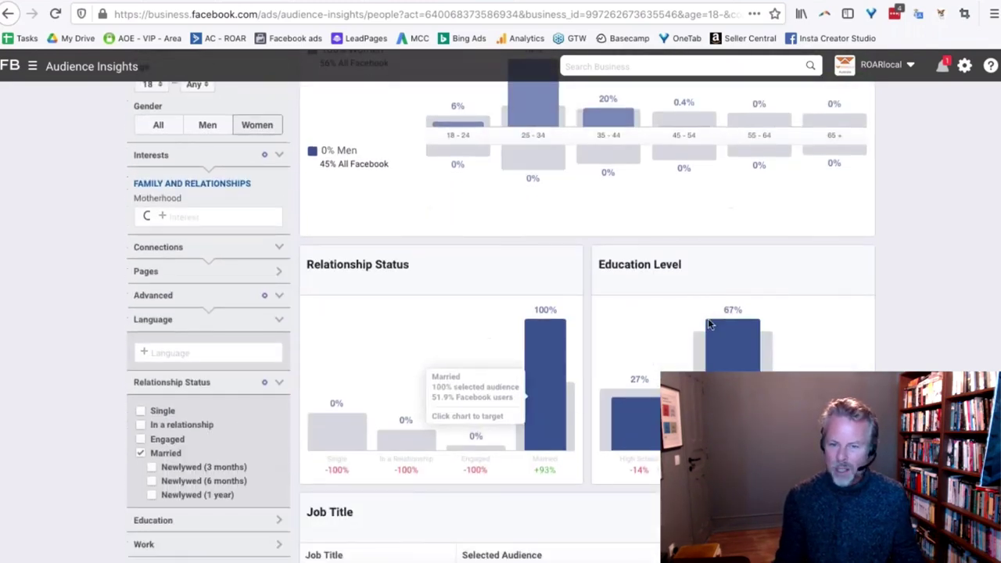
scroll(447, 406, down, 2)
scroll(446, 407, down, 1)
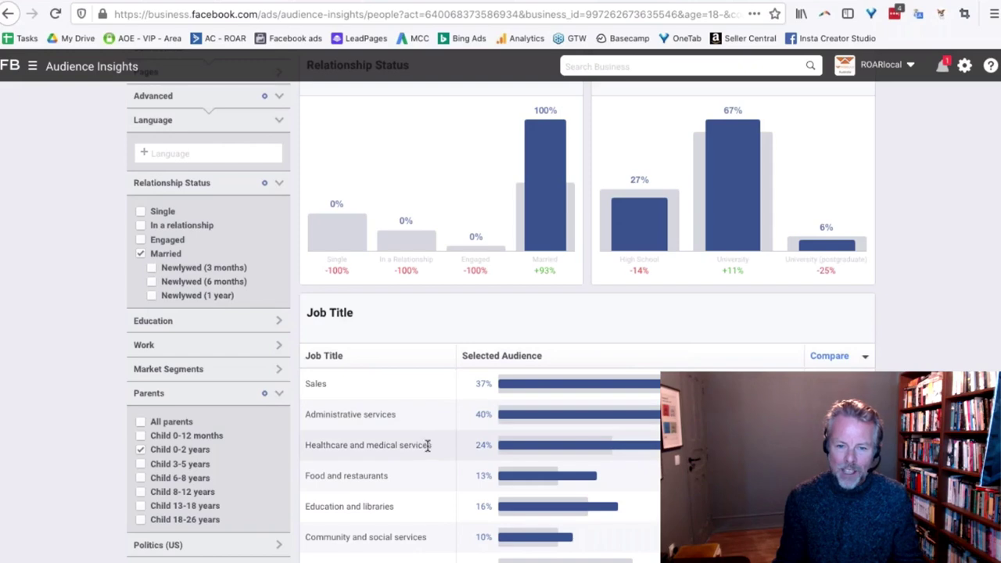
scroll(430, 446, up, 2)
scroll(430, 446, down, 1)
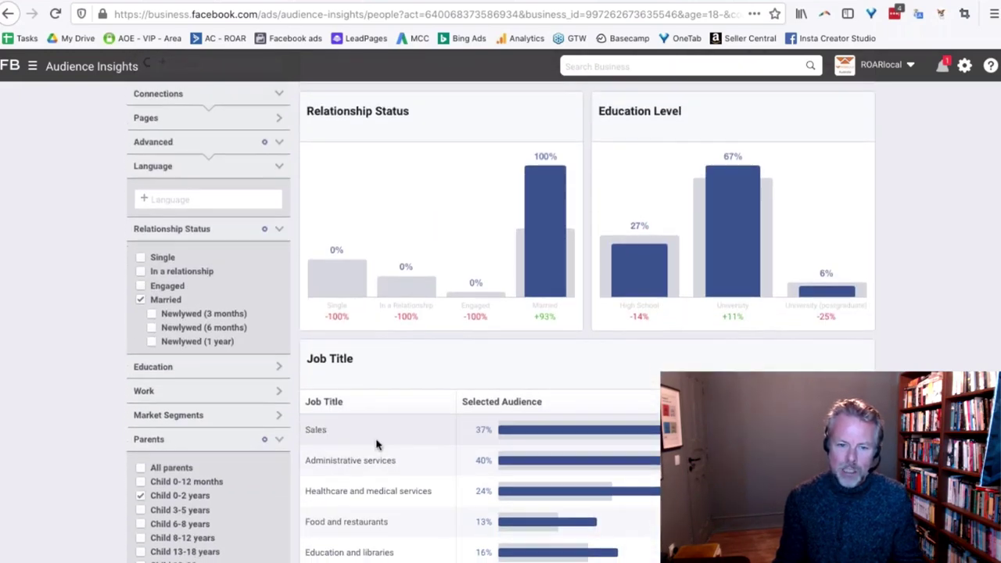
scroll(521, 212, up, 5)
scroll(536, 206, up, 3)
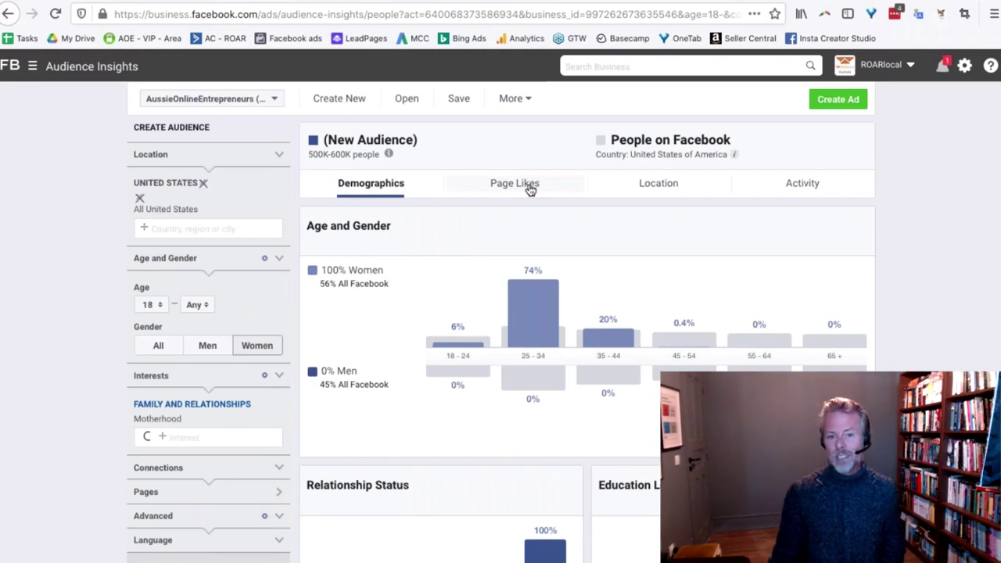
- Open the Page Likes report for the 500K–600K married-mothers audience
click(530, 190)
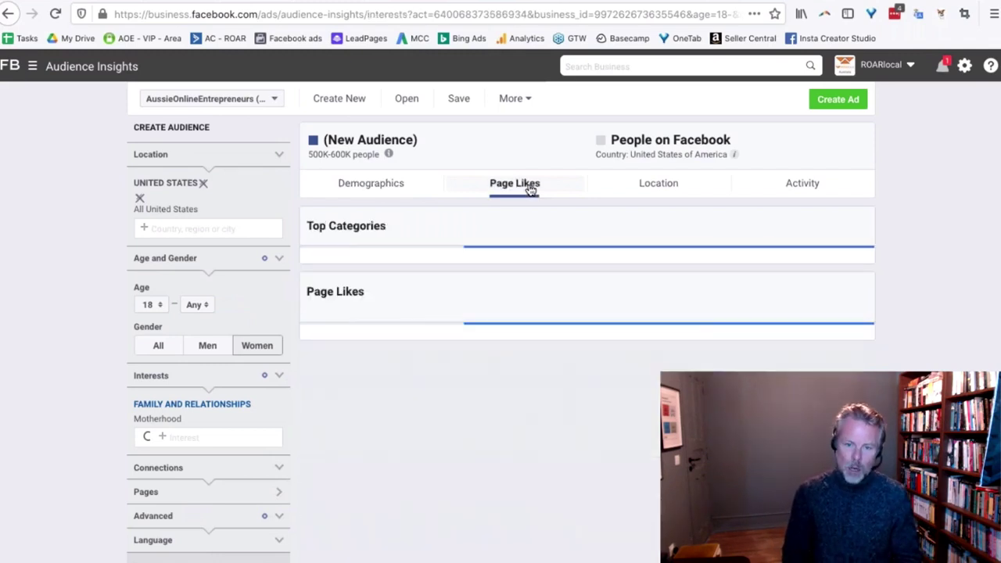